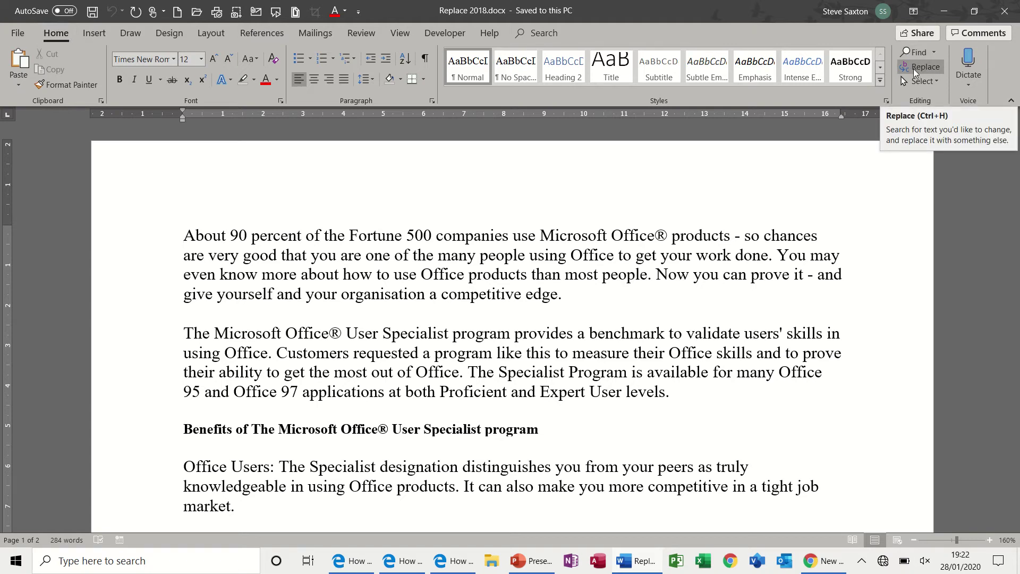
- Open the Find and Replace dialog for replacing text and look over its Find and Go To options
click(914, 68)
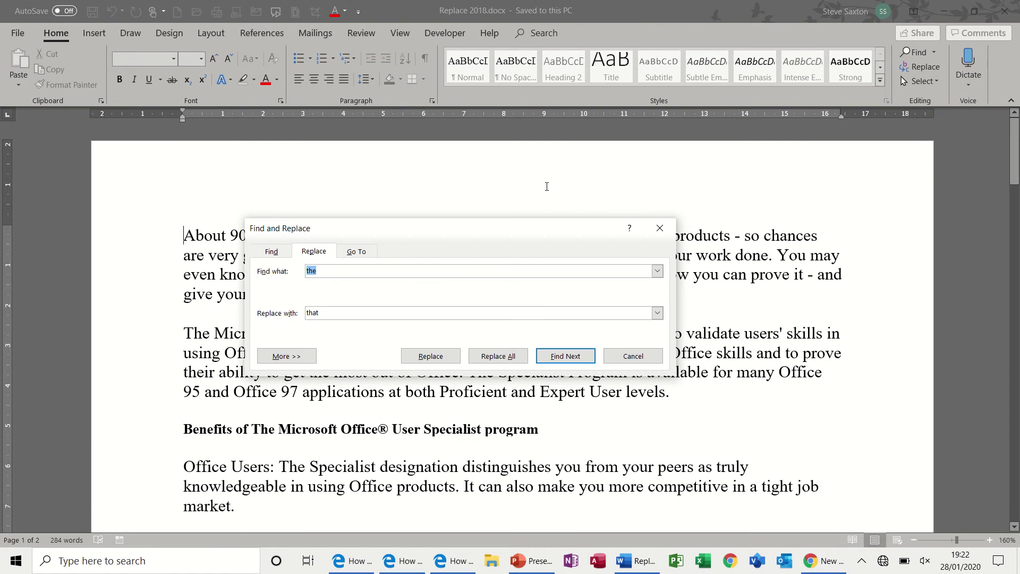
drag(497, 238, 693, 188)
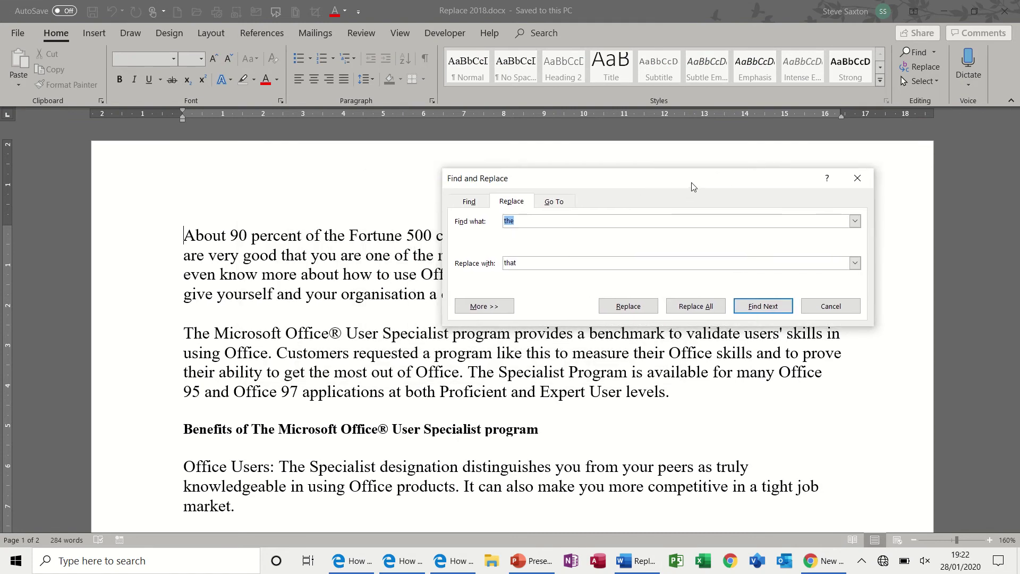
click(470, 204)
click(508, 203)
click(550, 204)
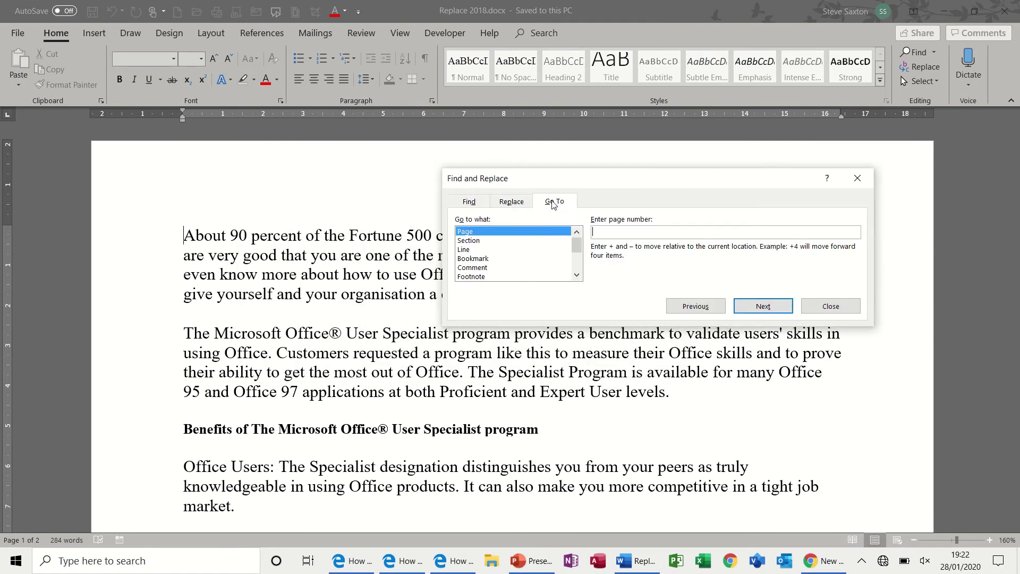
click(509, 205)
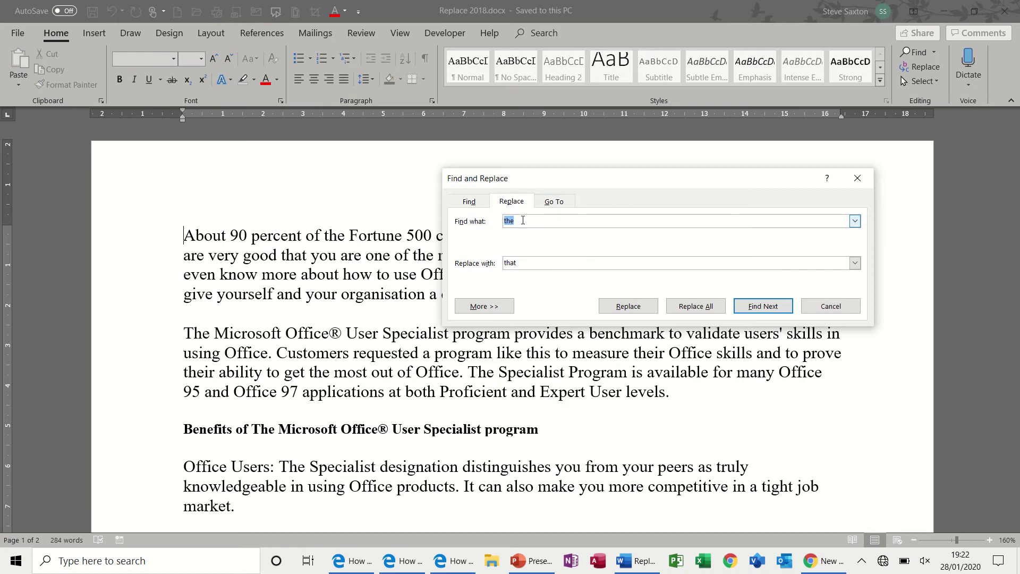
drag(559, 183, 543, 296)
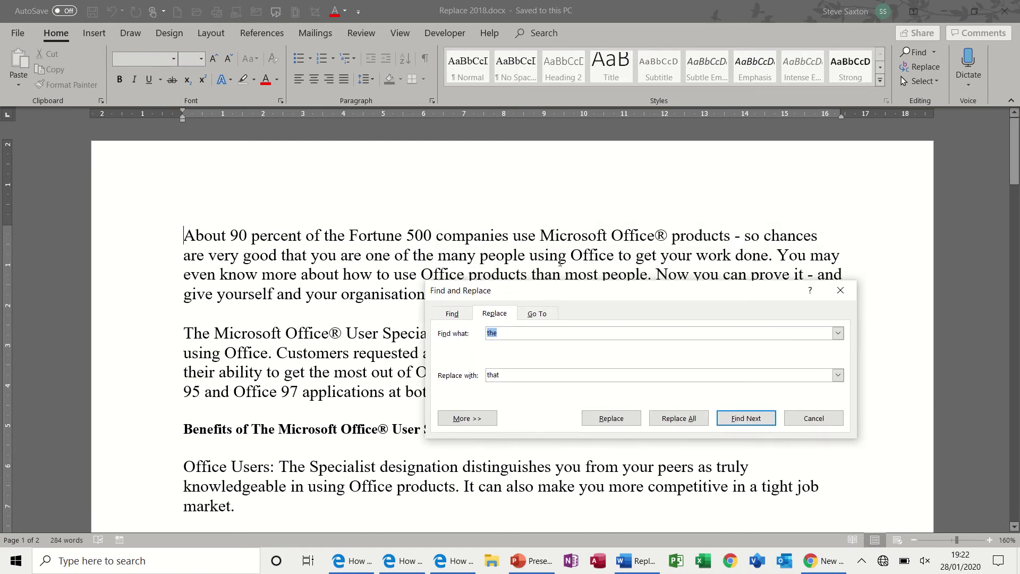
- Set the search text to "Microsoft" and the replacement text to "Lotus"
text(Microsoft)
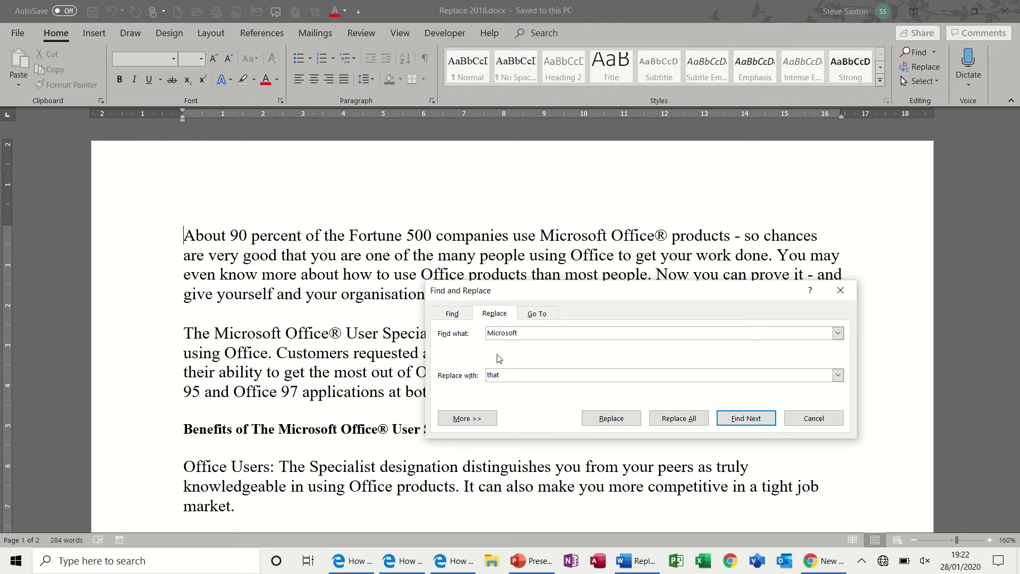
drag(508, 371, 487, 375)
text(Lotus)
- Skip the first match of "Microsoft" and replace the remaining ones with "Lotus" one at a time
click(612, 418)
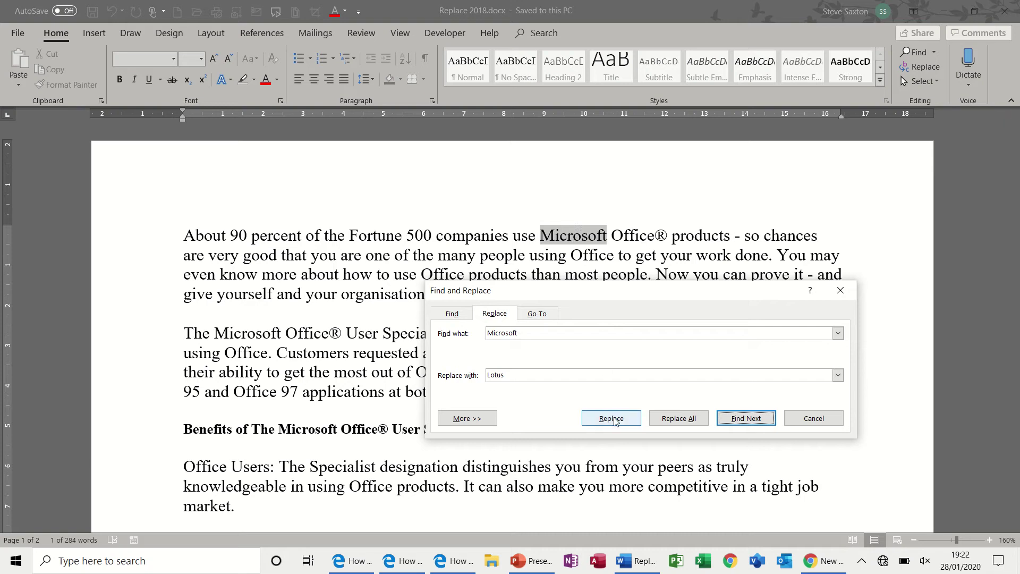
click(731, 420)
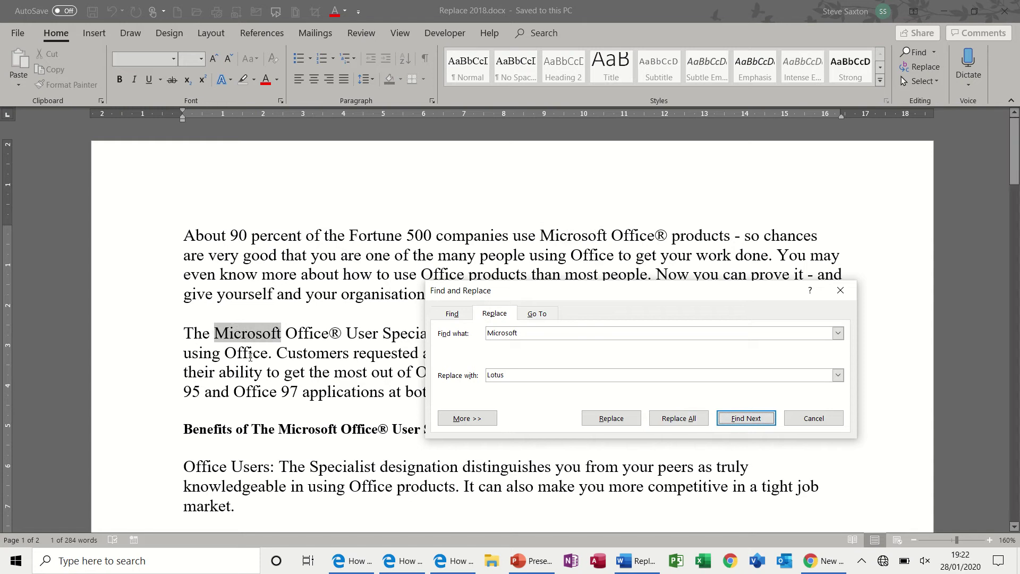
click(610, 421)
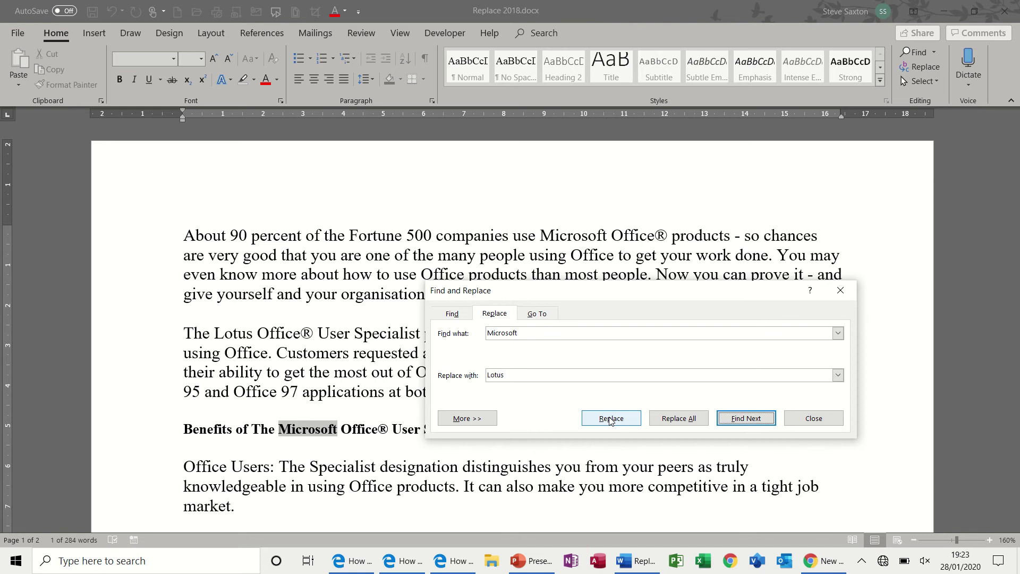
click(610, 421)
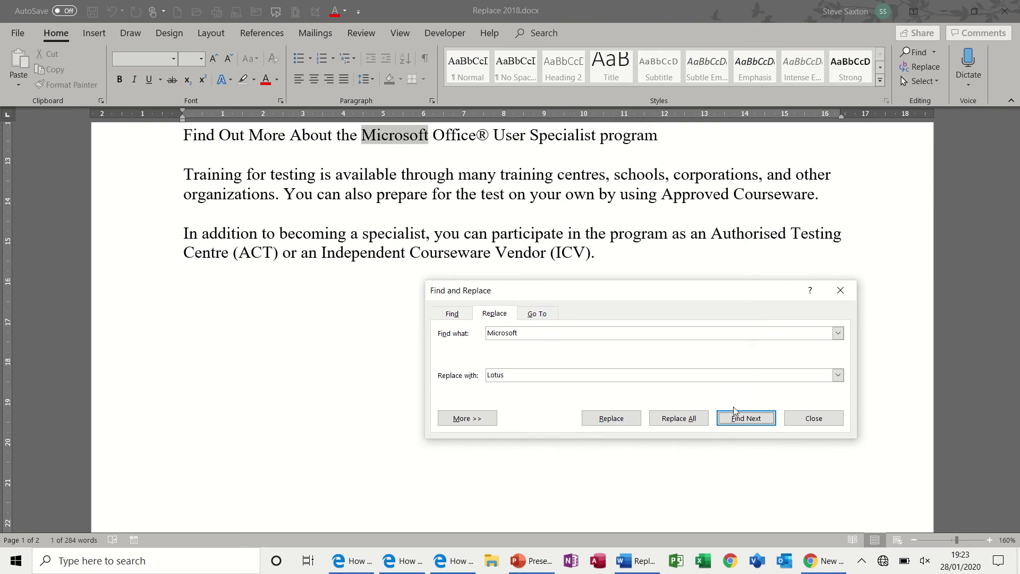
click(609, 424)
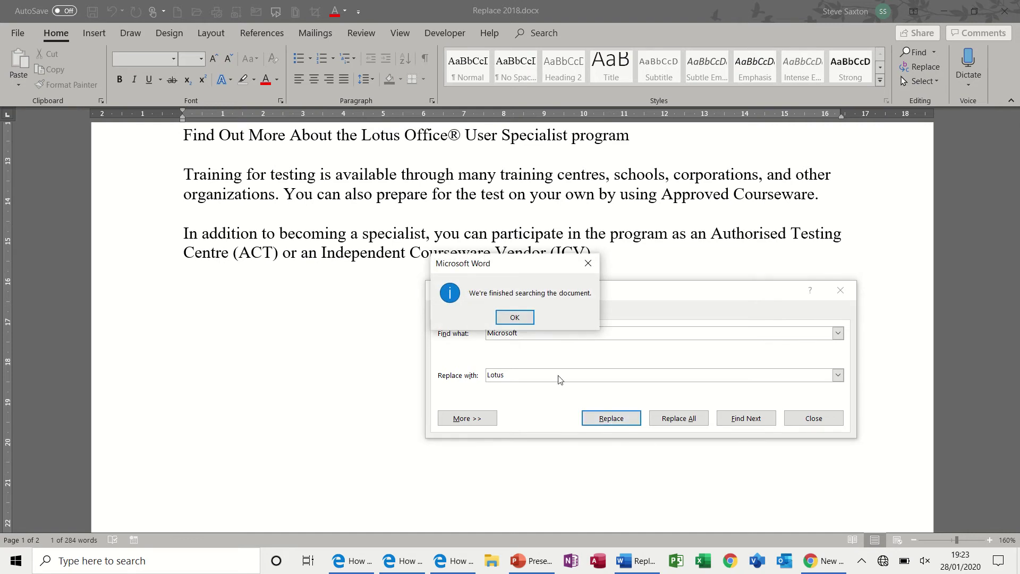
click(515, 318)
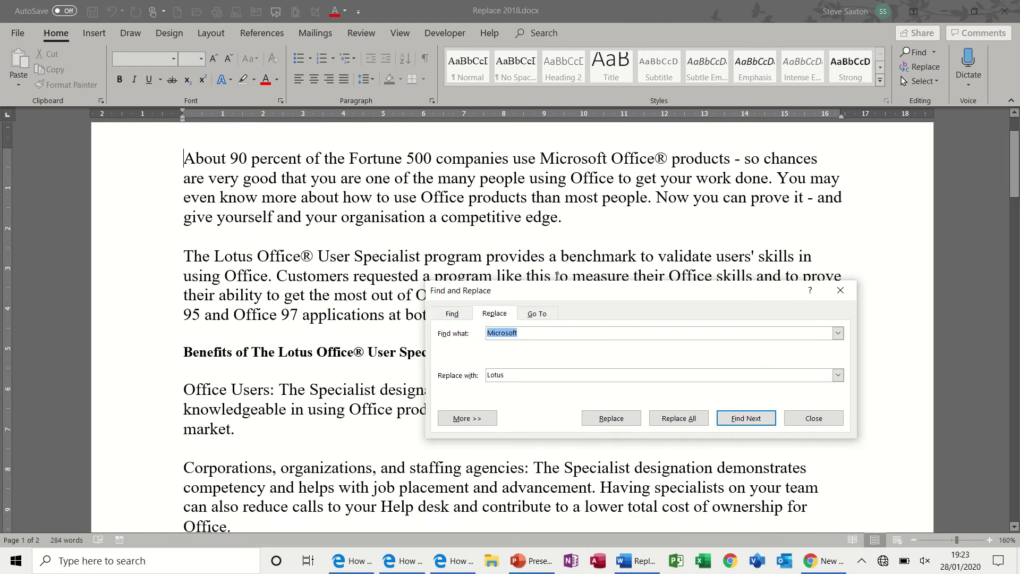
- Replace every "the" in the document with "that" and check the affected words in the second paragraph
text(the)
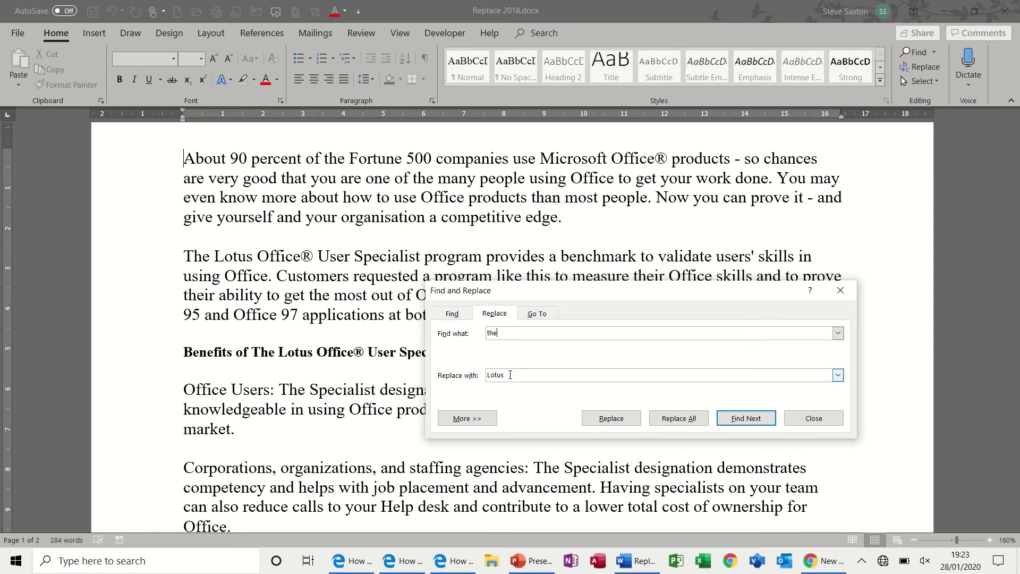
key(Tab)
text(tha)
click(673, 421)
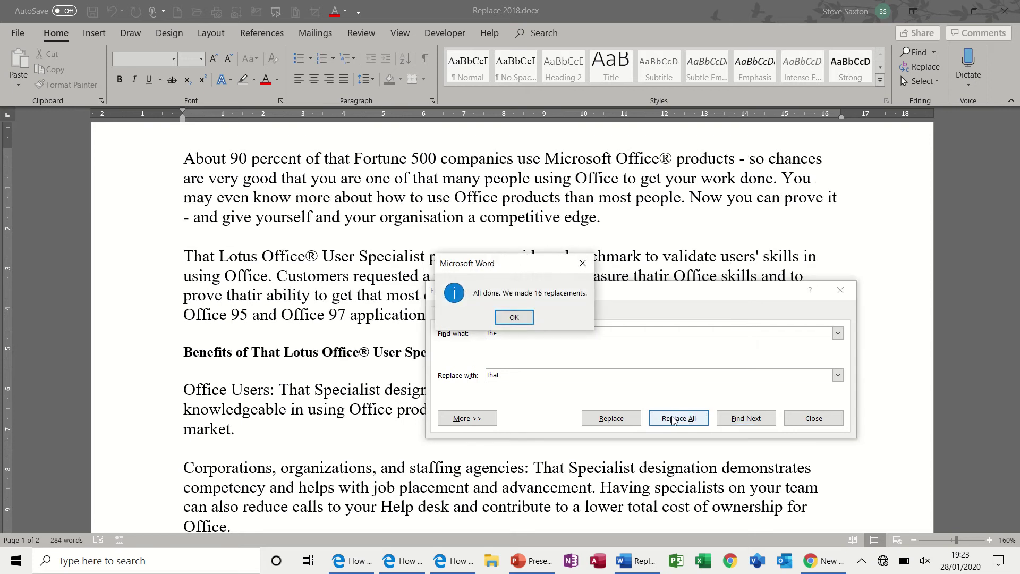
click(514, 319)
drag(579, 298, 420, 374)
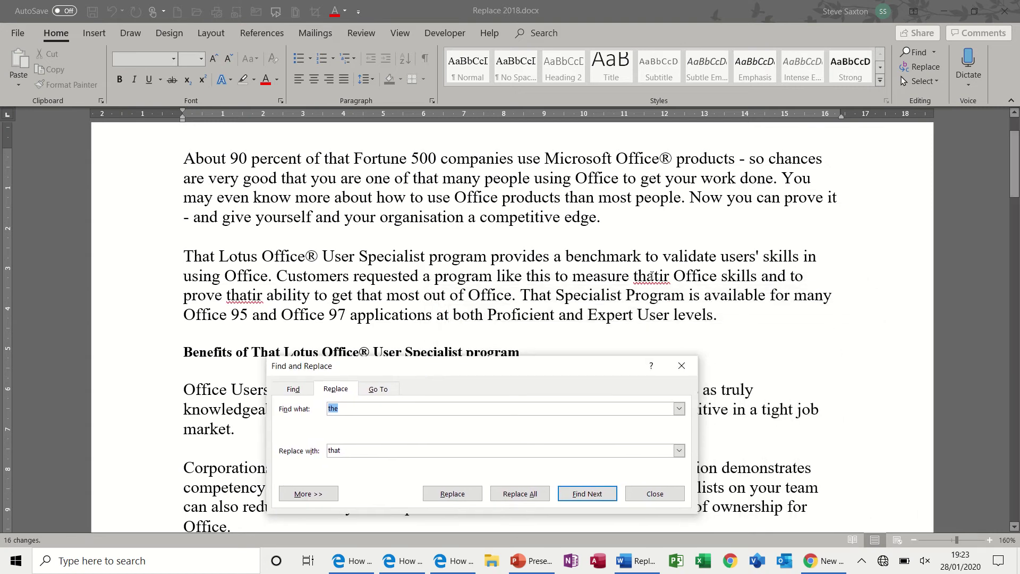
double_click(643, 277)
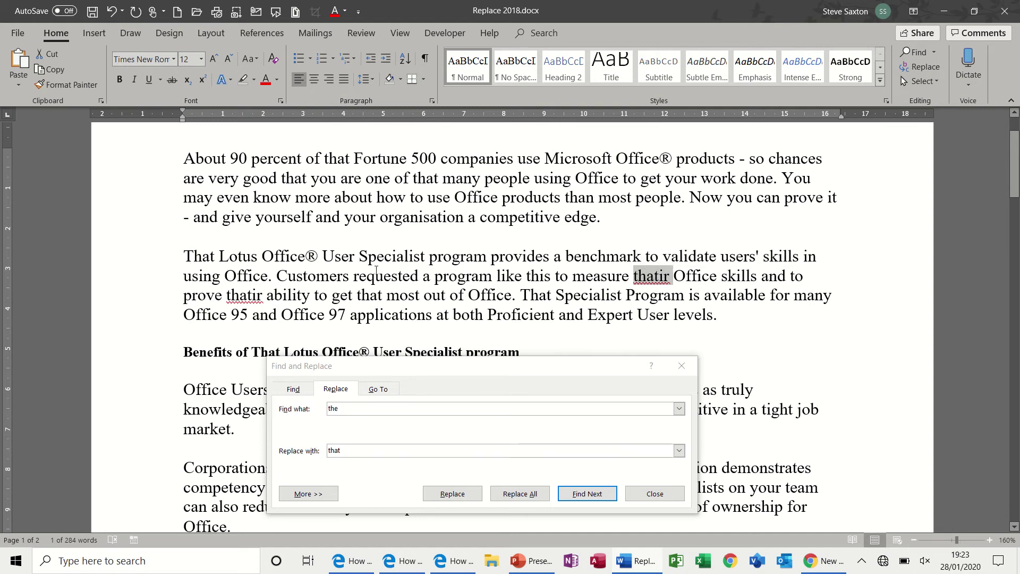
- Set up a replacement of "Office" with "Room" and expand the dialog to show the advanced search options
drag(441, 364, 564, 277)
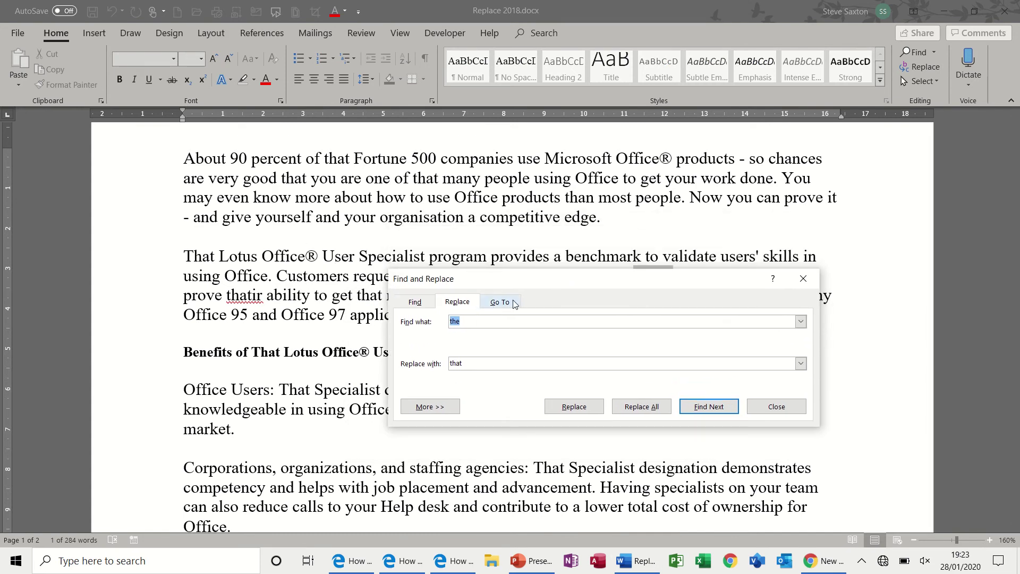
drag(527, 282, 544, 193)
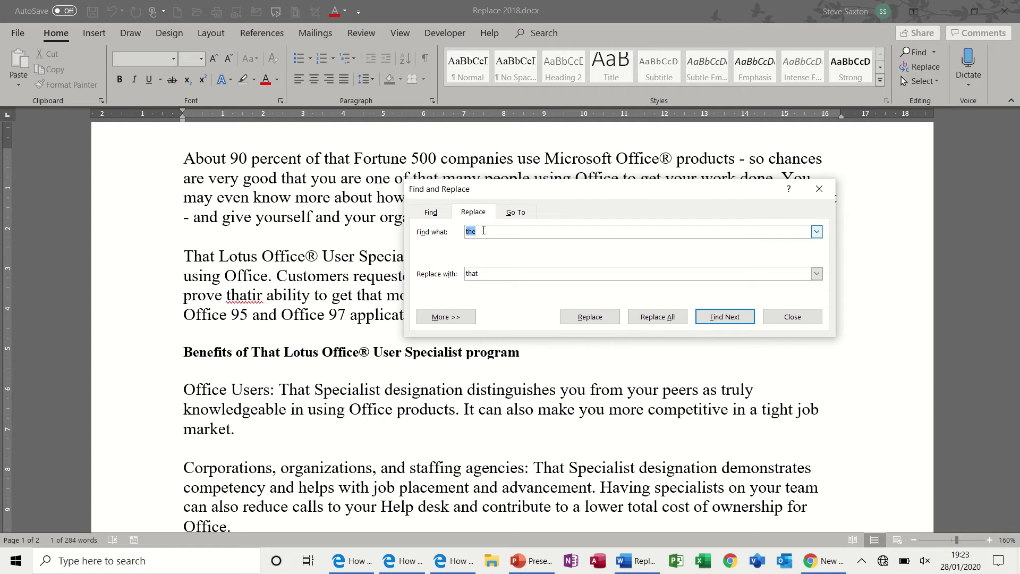
text(Office)
drag(485, 273, 465, 273)
text(Room)
click(462, 318)
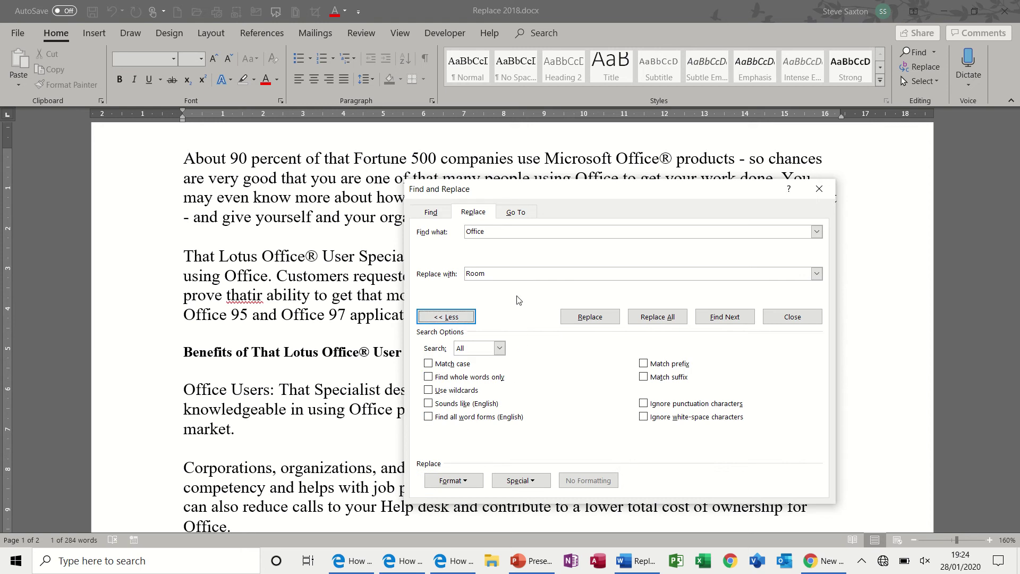
click(500, 273)
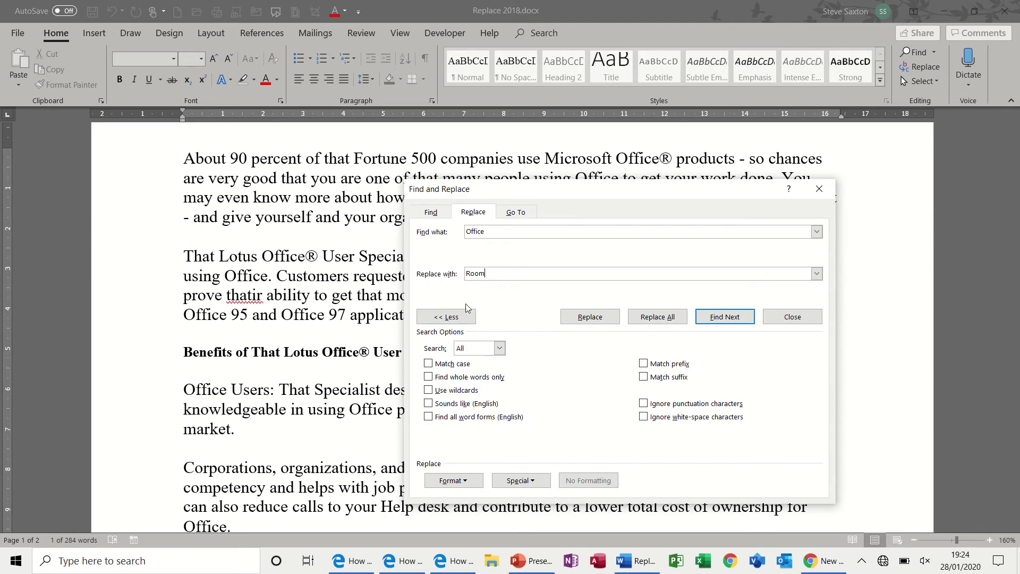
click(450, 318)
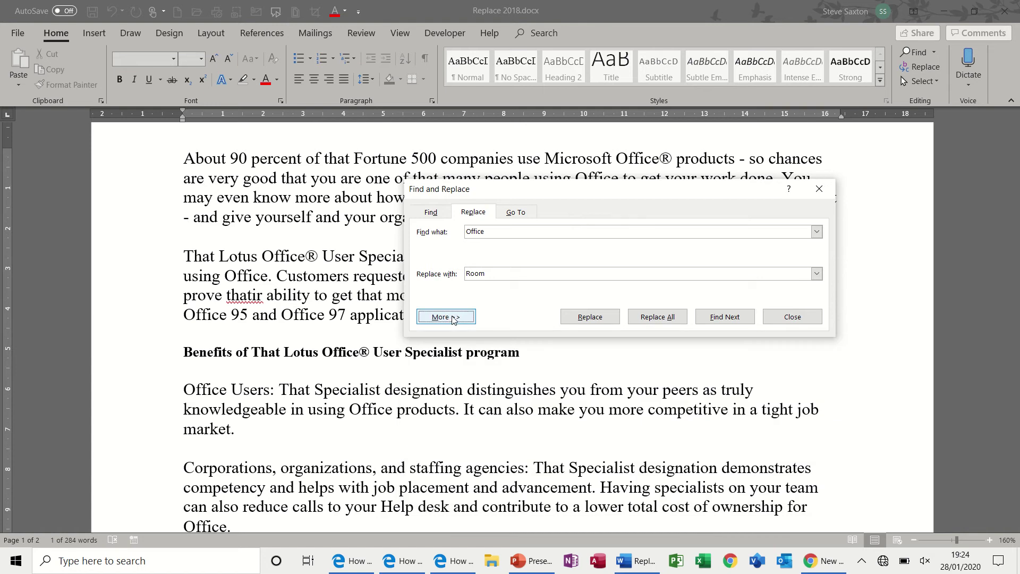
click(471, 315)
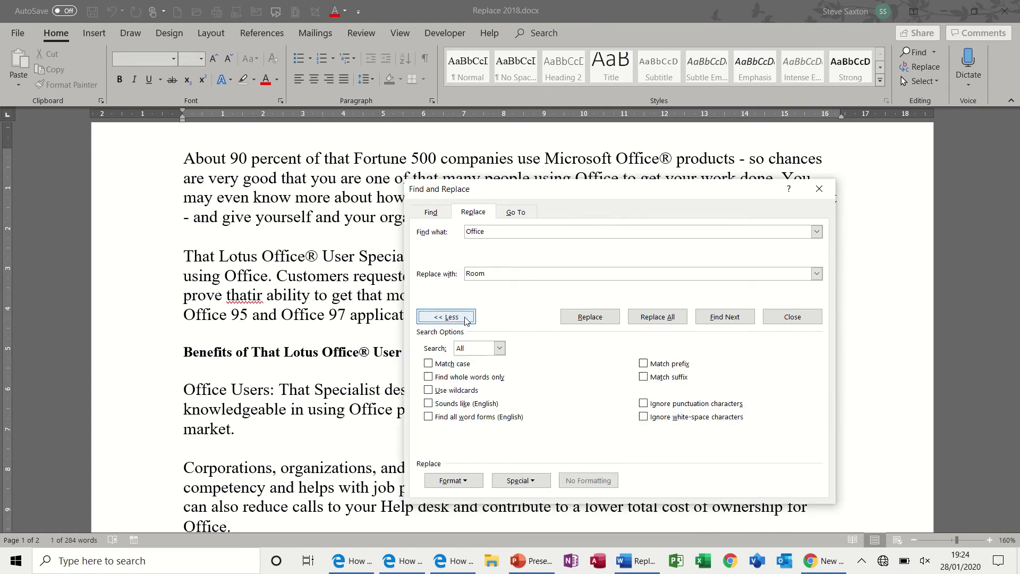
click(488, 277)
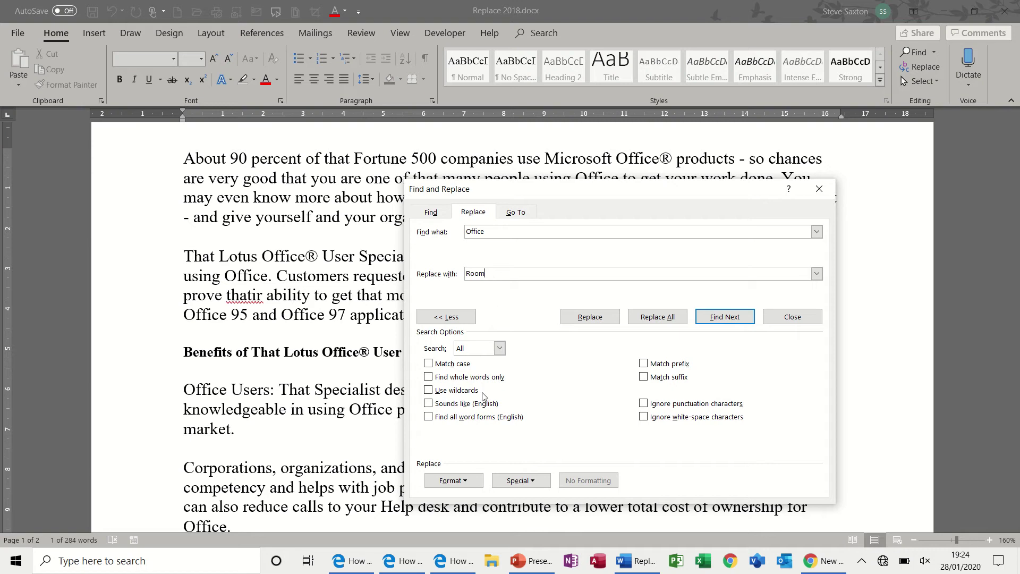
- Set the font size of the replacement text "Room" to 24
click(470, 481)
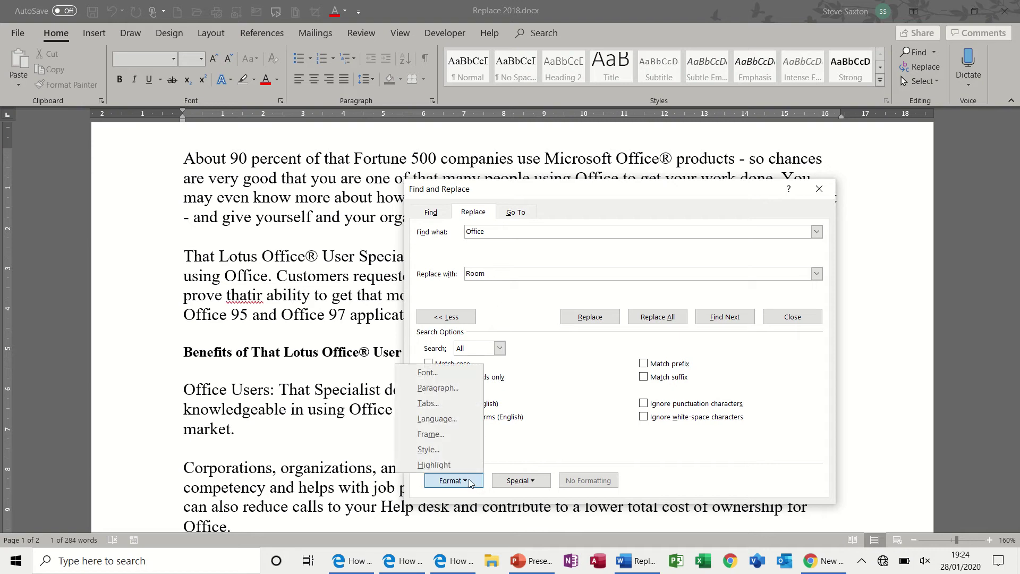
click(451, 375)
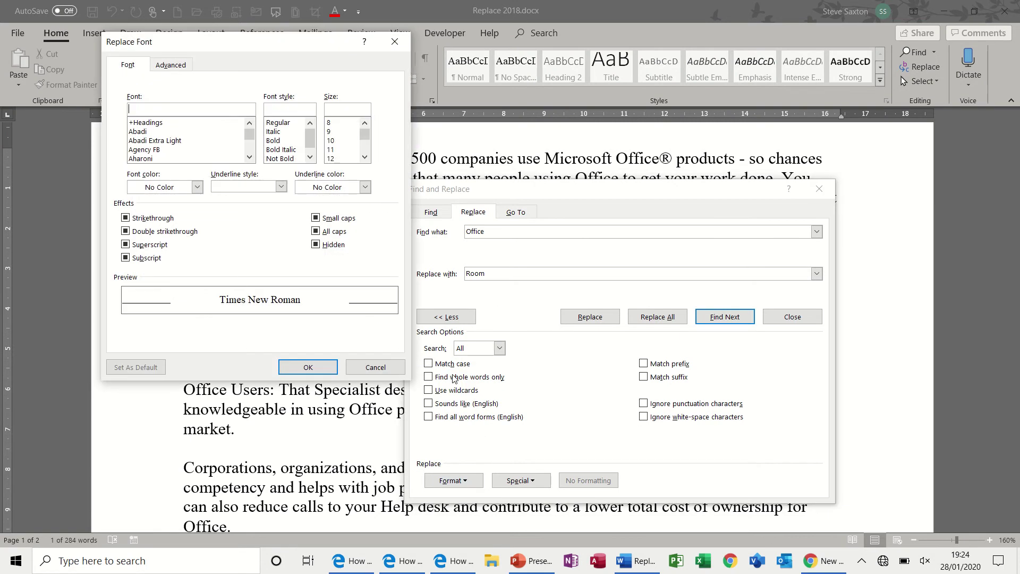
click(365, 158)
click(365, 157)
click(365, 158)
click(365, 157)
click(365, 158)
click(365, 157)
click(340, 150)
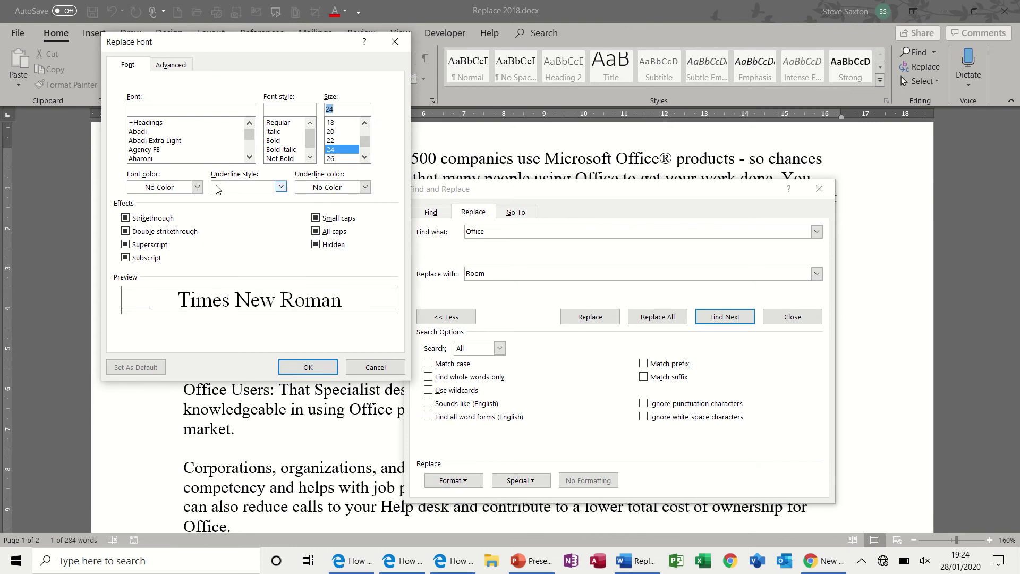
- Set the font color of the replacement text to standard Red and apply the font settings
click(197, 187)
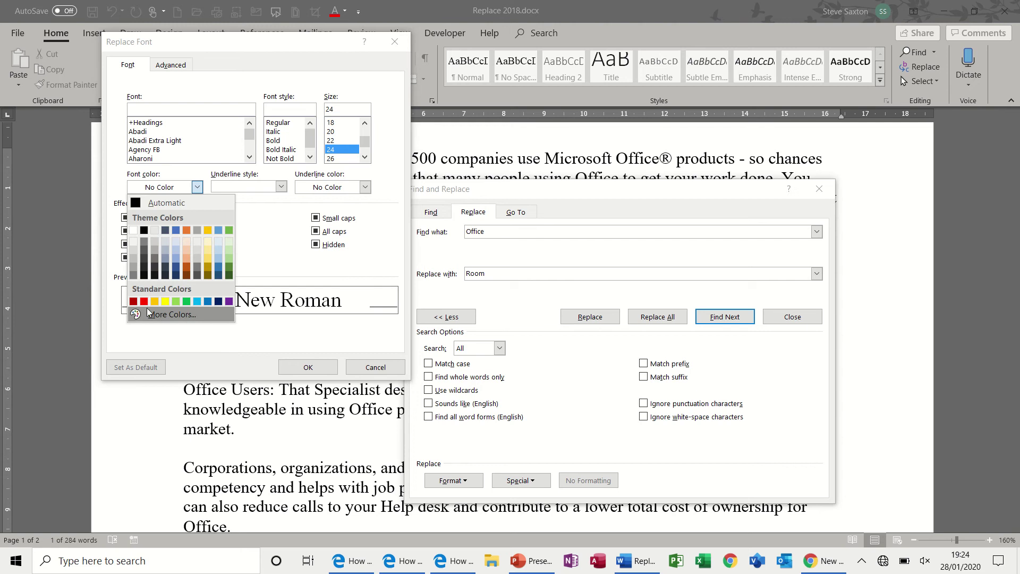
click(298, 368)
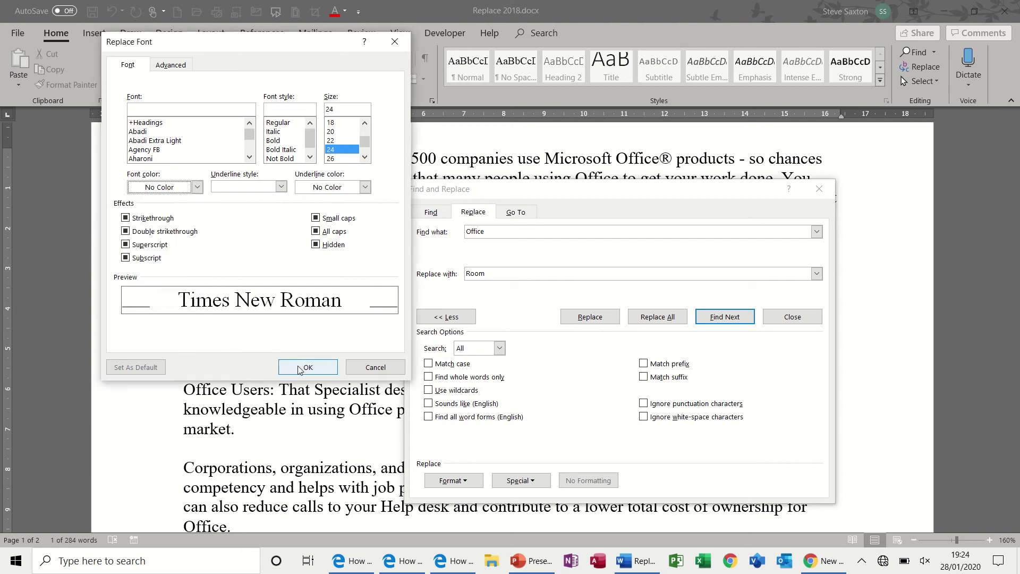
click(196, 189)
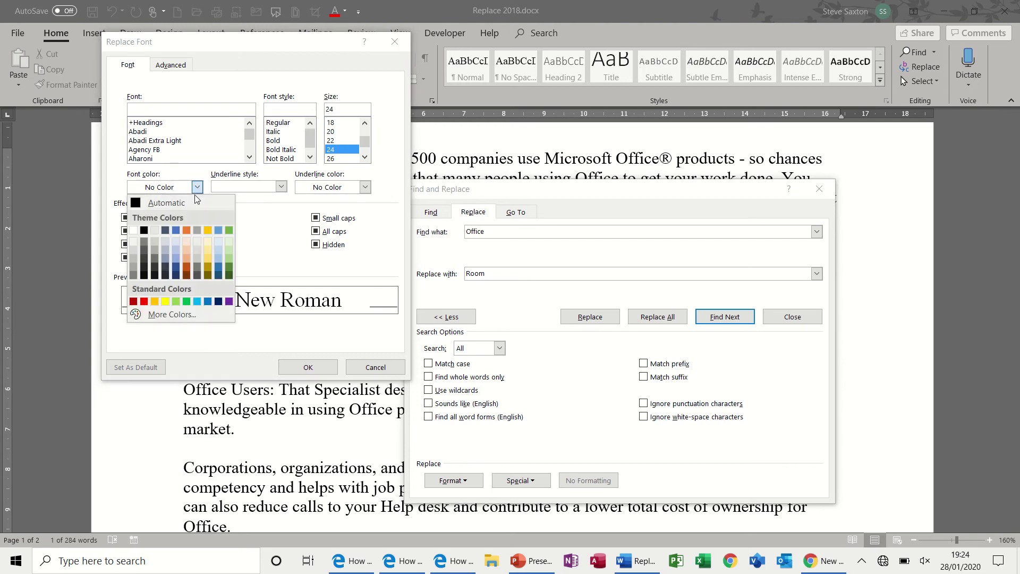
click(144, 302)
click(309, 368)
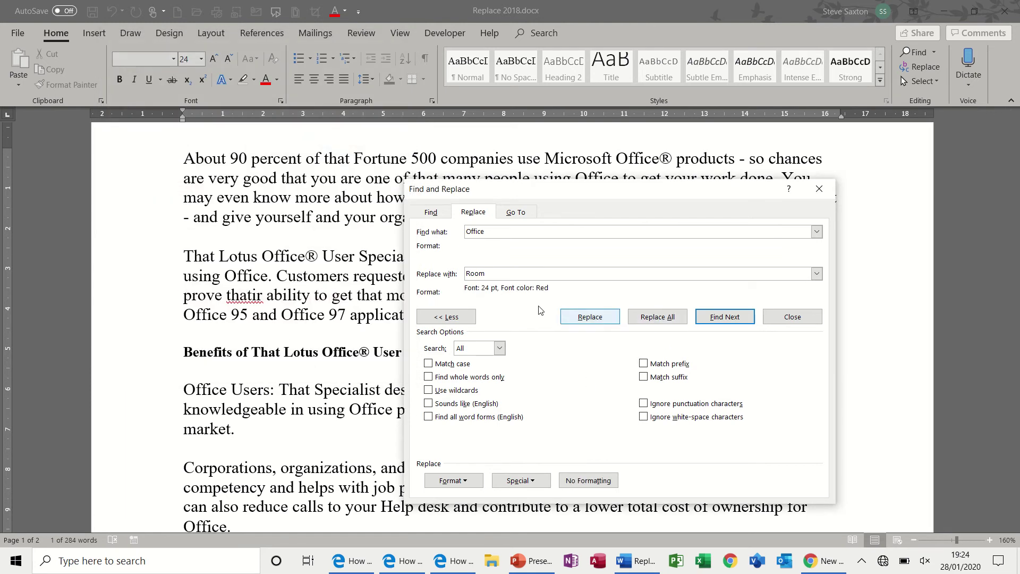
- Replace all occurrences of "Office" in the document with the formatted "Room"
click(656, 317)
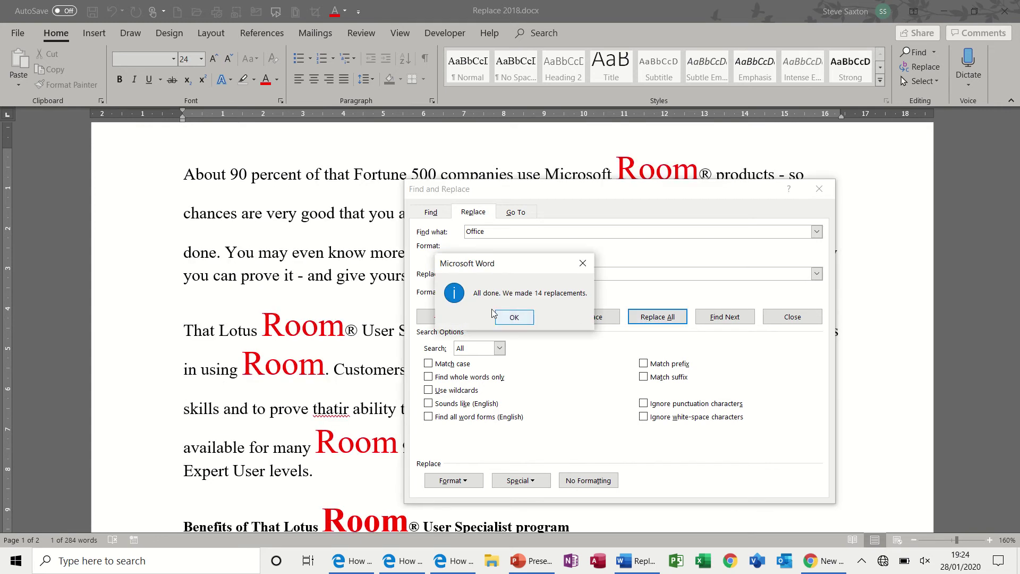
click(521, 319)
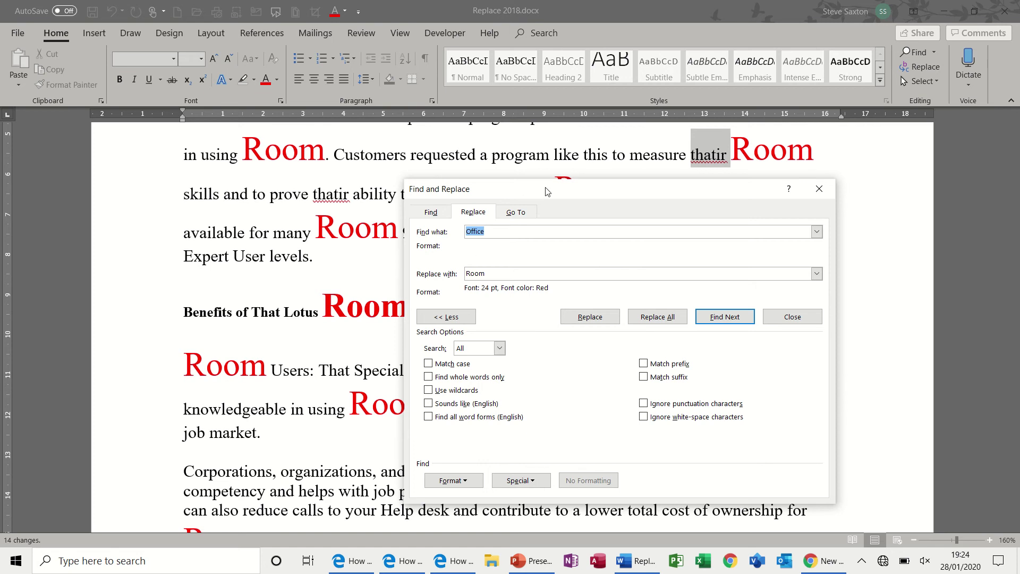
mouse_move(547, 191)
mouse_down()
mouse_move(666, 189)
mouse_move(533, 188)
mouse_up()
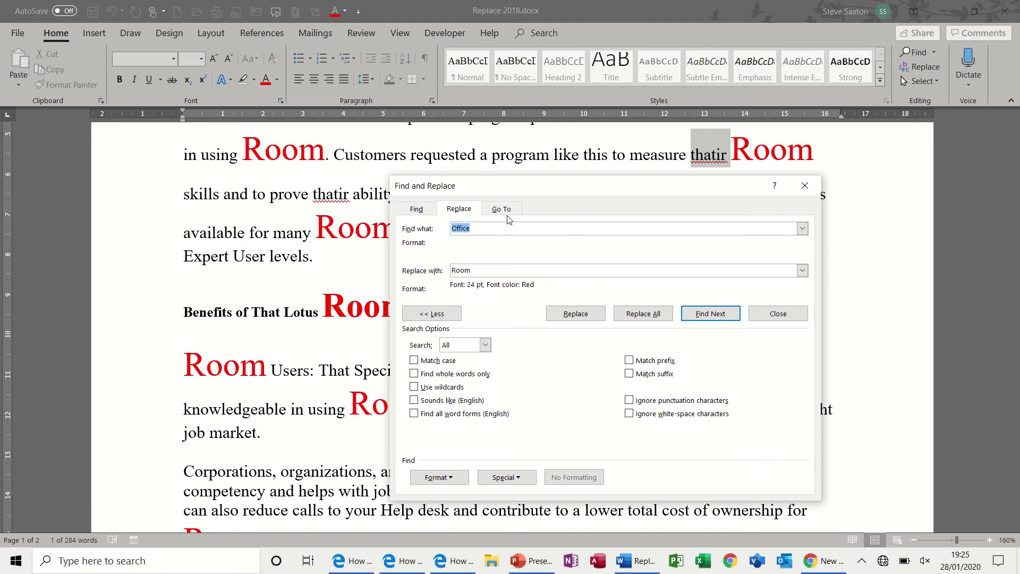
- Set up a replacement of "Specialist" with "Expert" and clear the formatting from the replacement text
text(Specialist)
key(Tab)
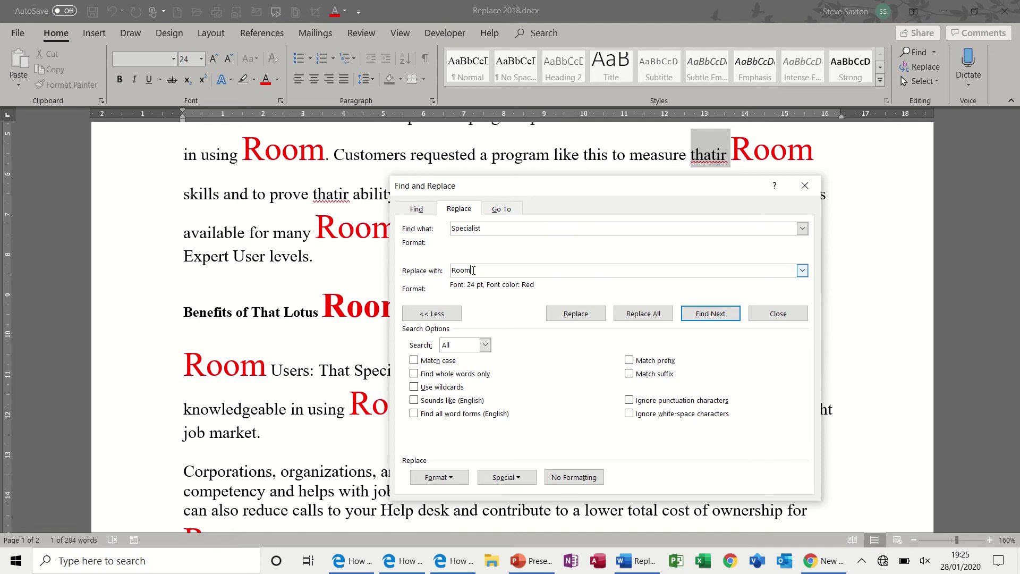
text(Expert)
click(584, 484)
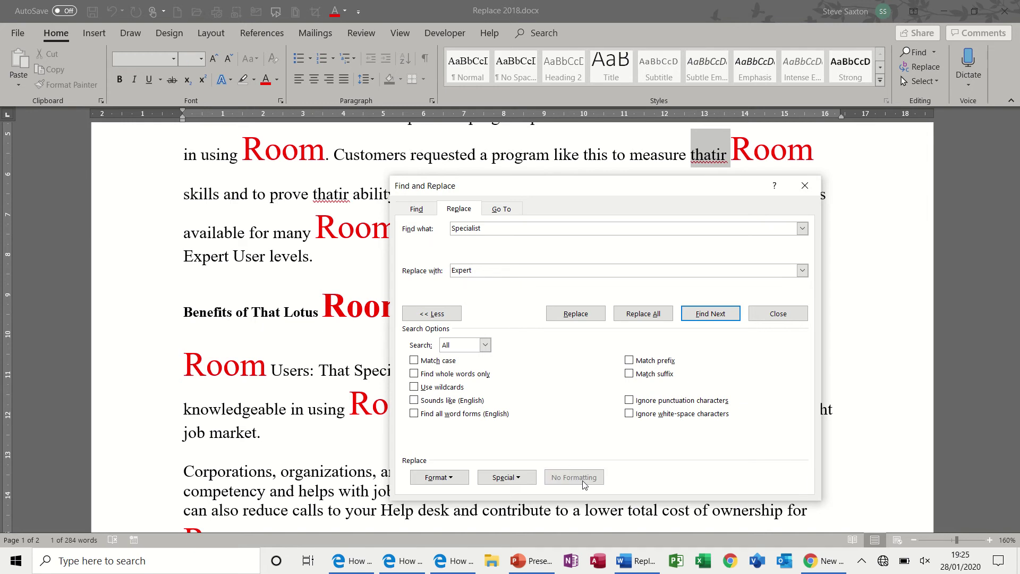
- Set the font of the replacement text "Expert" to the blue Accent 1 theme color with a double underline
click(456, 477)
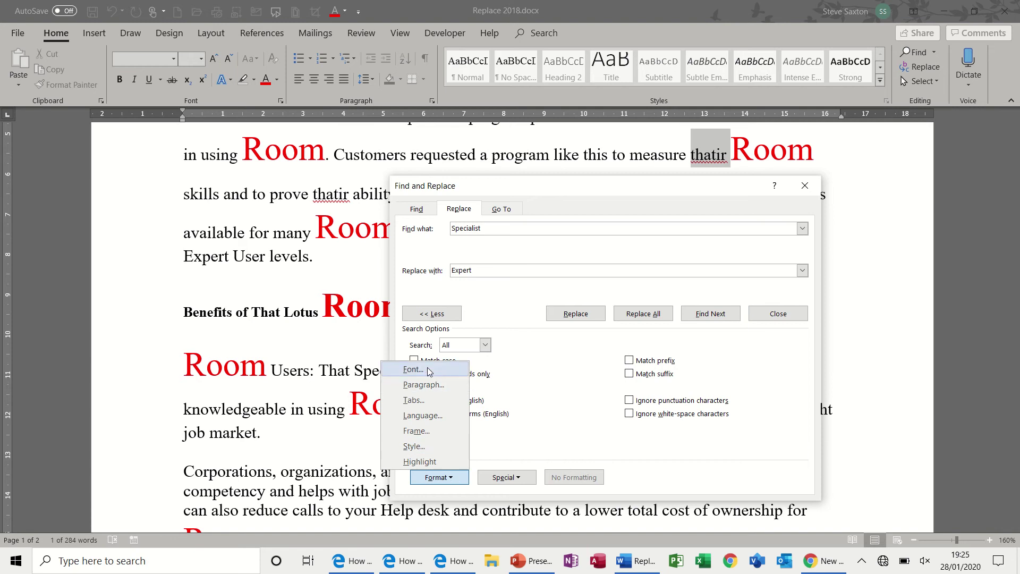
click(428, 370)
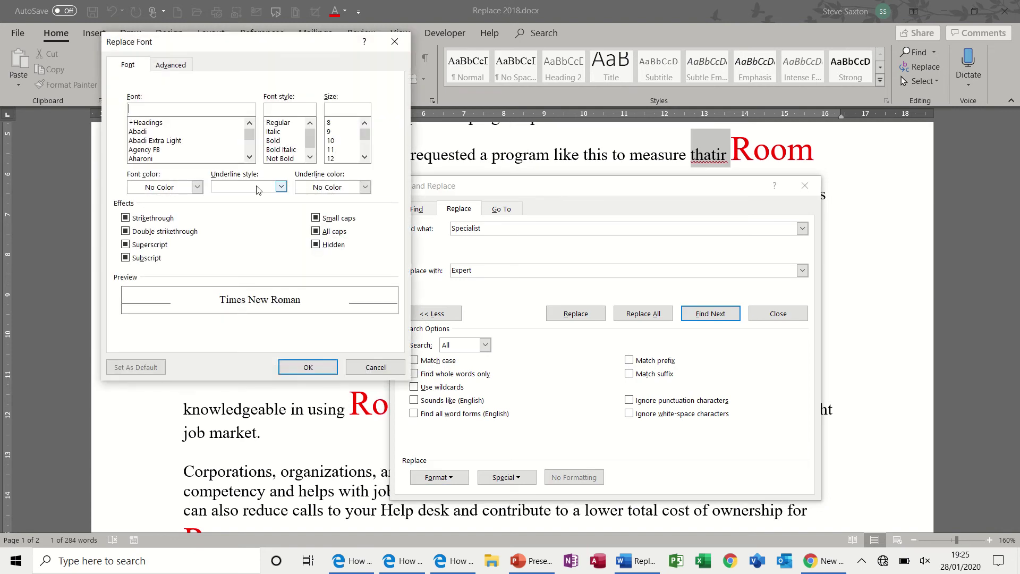
click(197, 187)
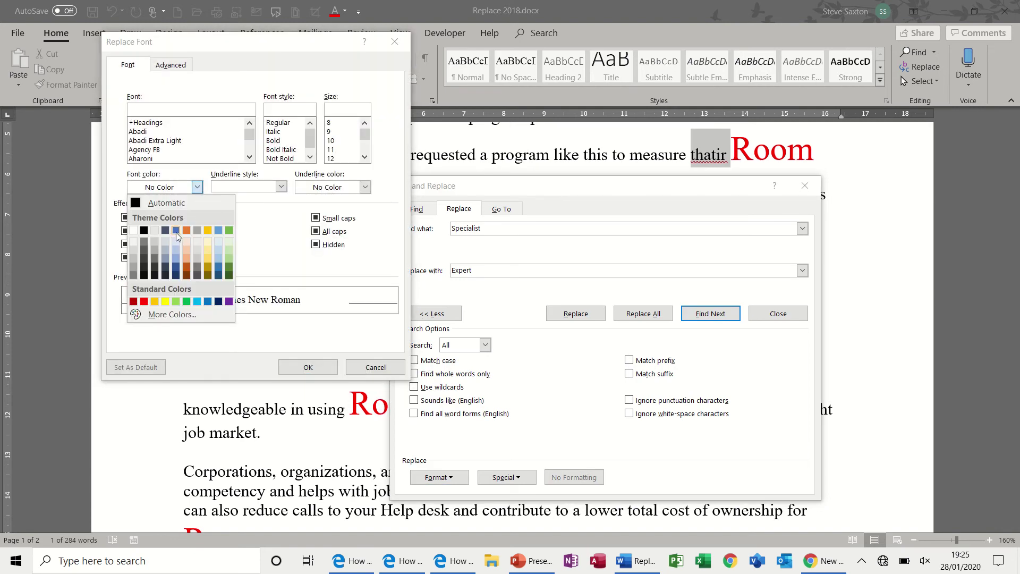
click(176, 231)
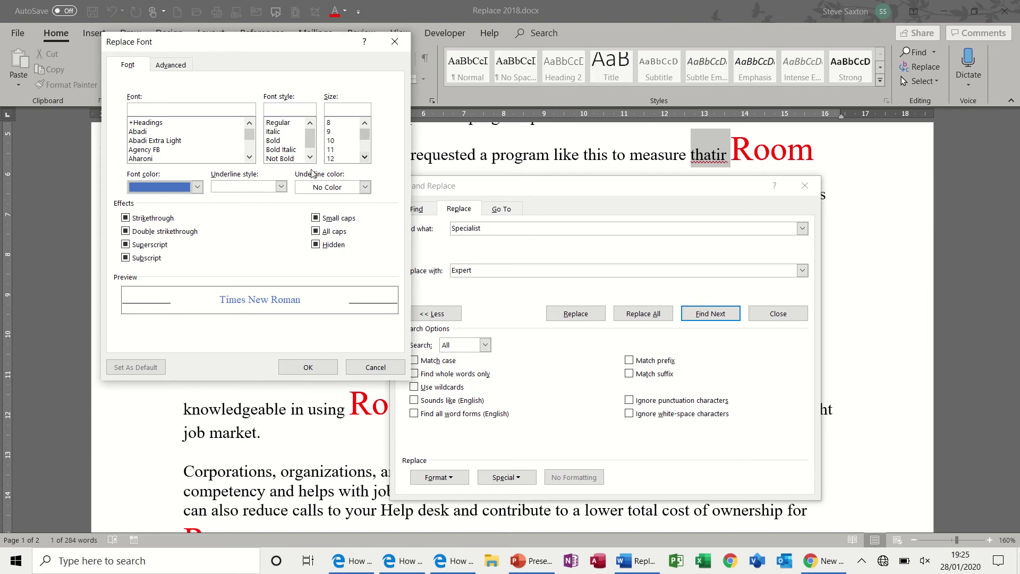
click(280, 186)
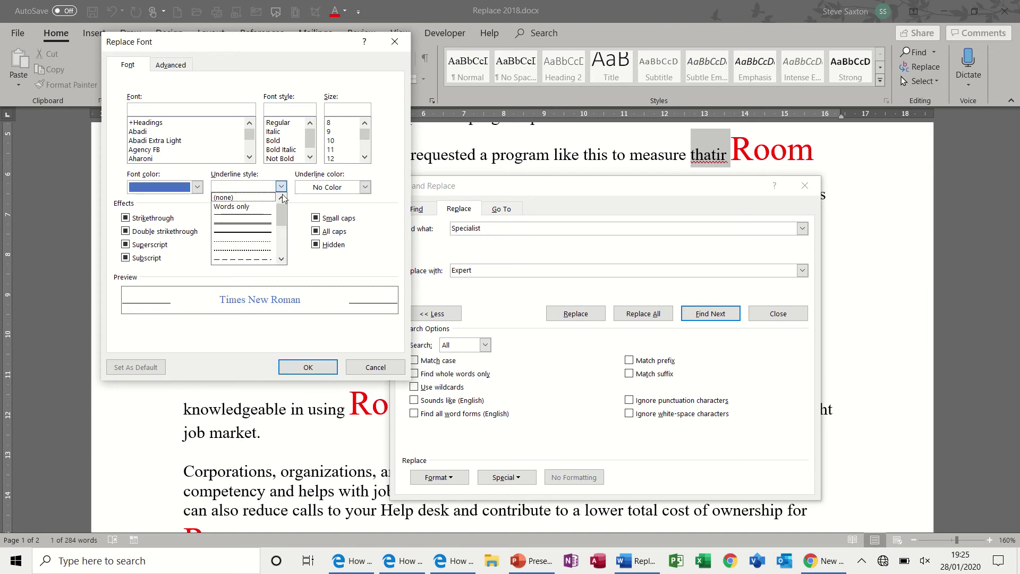
click(259, 227)
- Set the font size of the replacement text "Expert" to 20 and apply the font settings
click(365, 157)
click(364, 157)
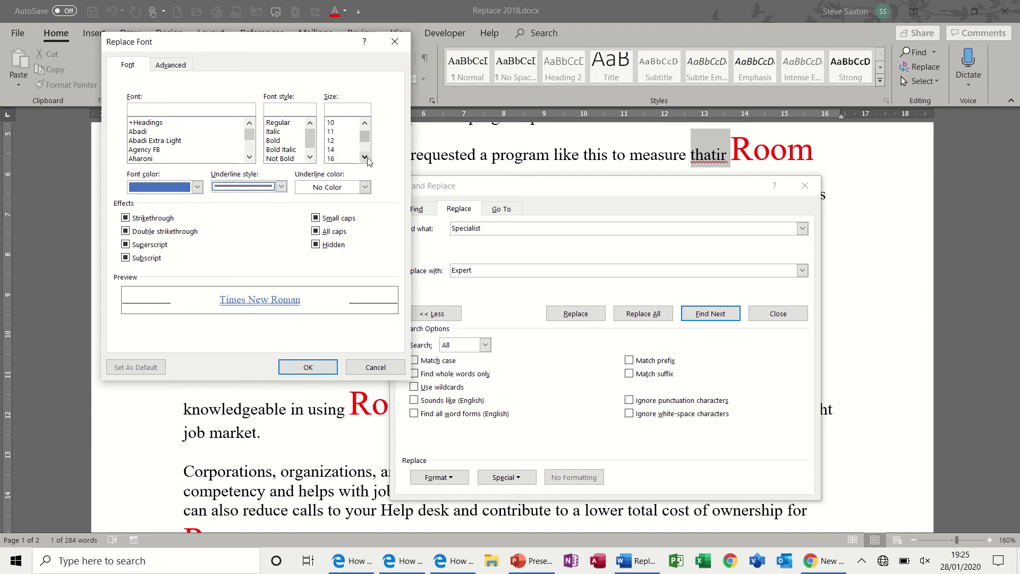
click(341, 158)
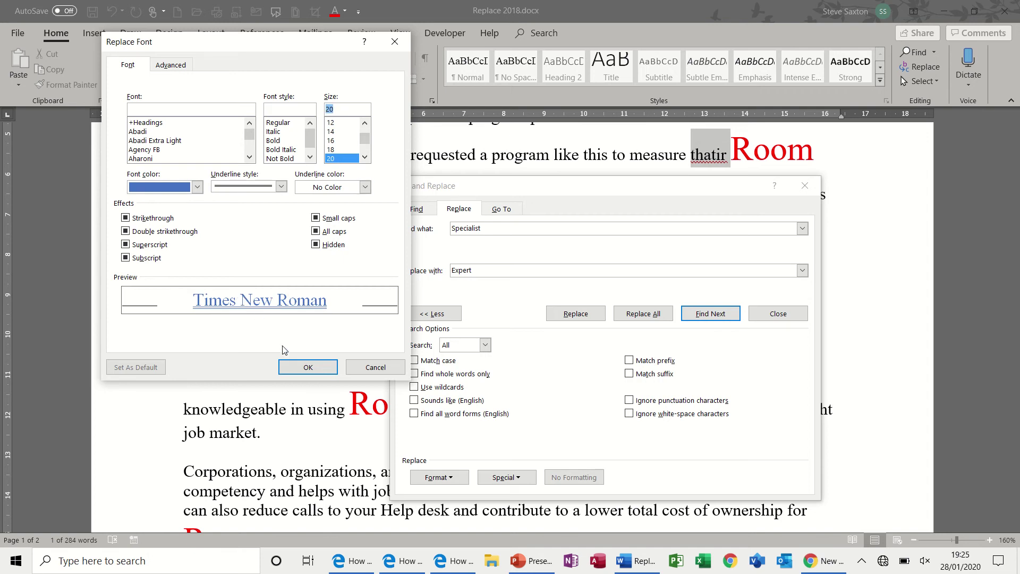
click(301, 366)
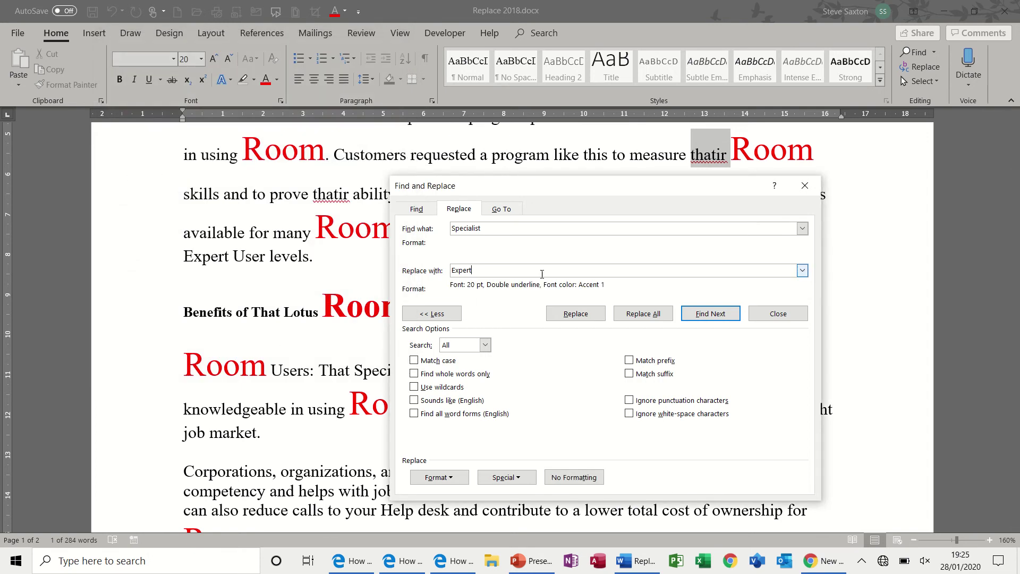
- Replace all occurrences of "Specialist" in the document with the formatted "Expert"
click(637, 315)
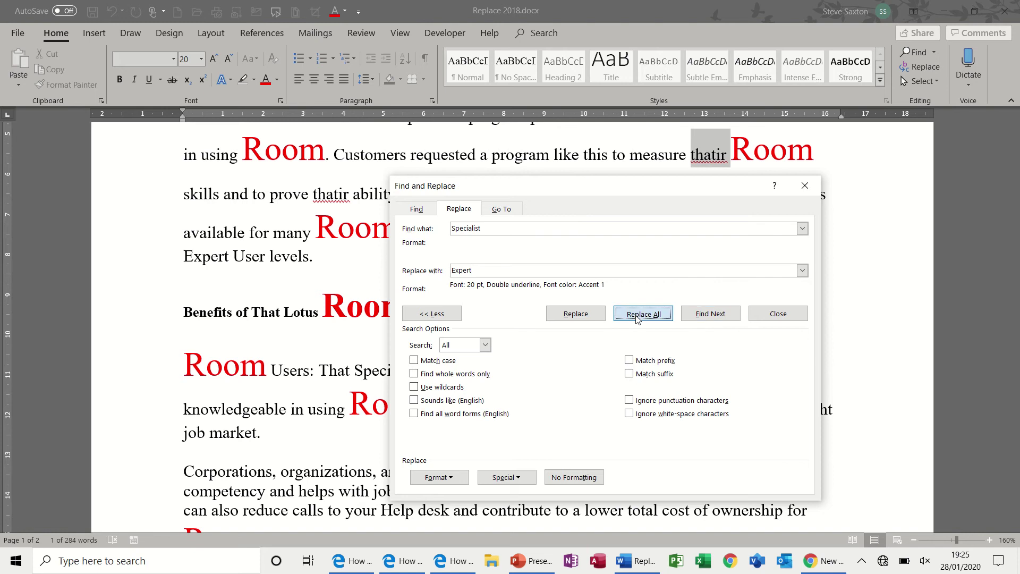
click(514, 317)
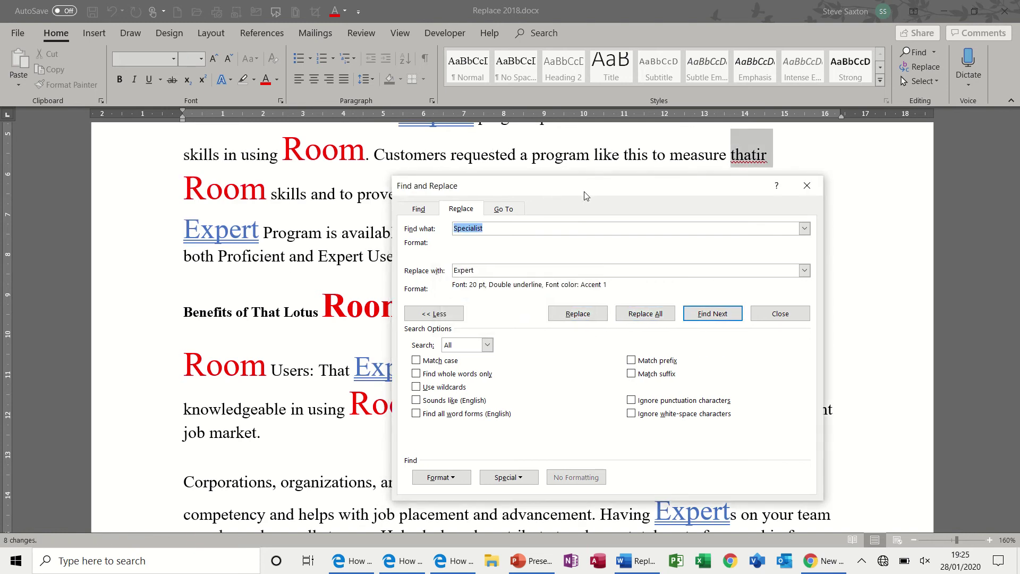
drag(552, 190, 618, 185)
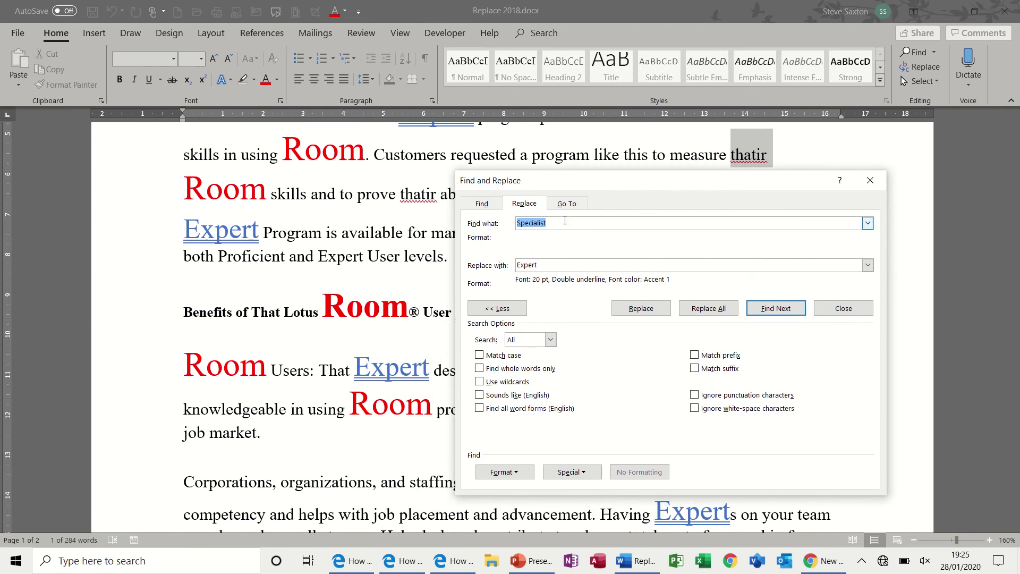
- Clear the formatting from the replacement text and set up a replacement of "Program" with "Event"
click(556, 265)
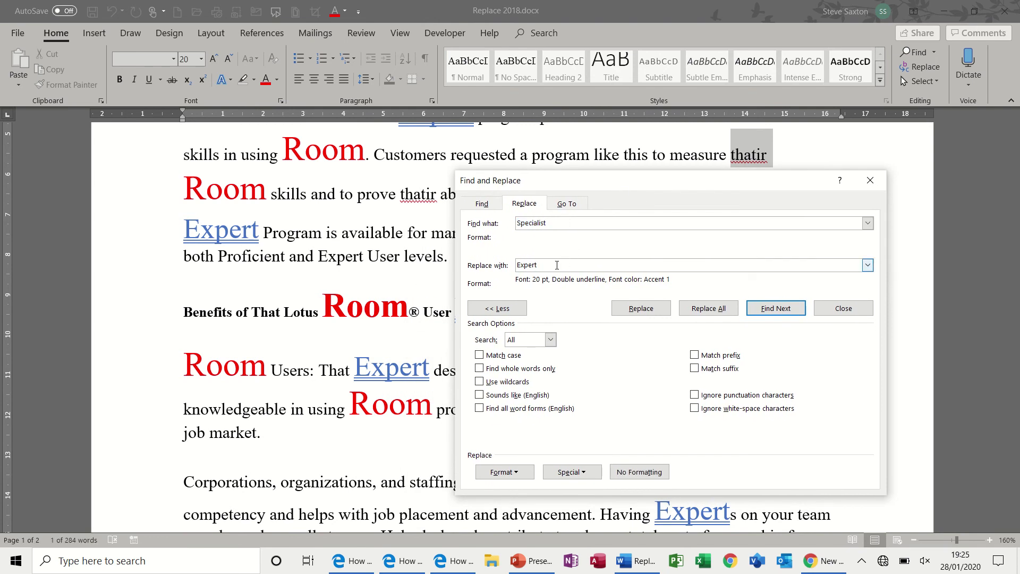
click(638, 472)
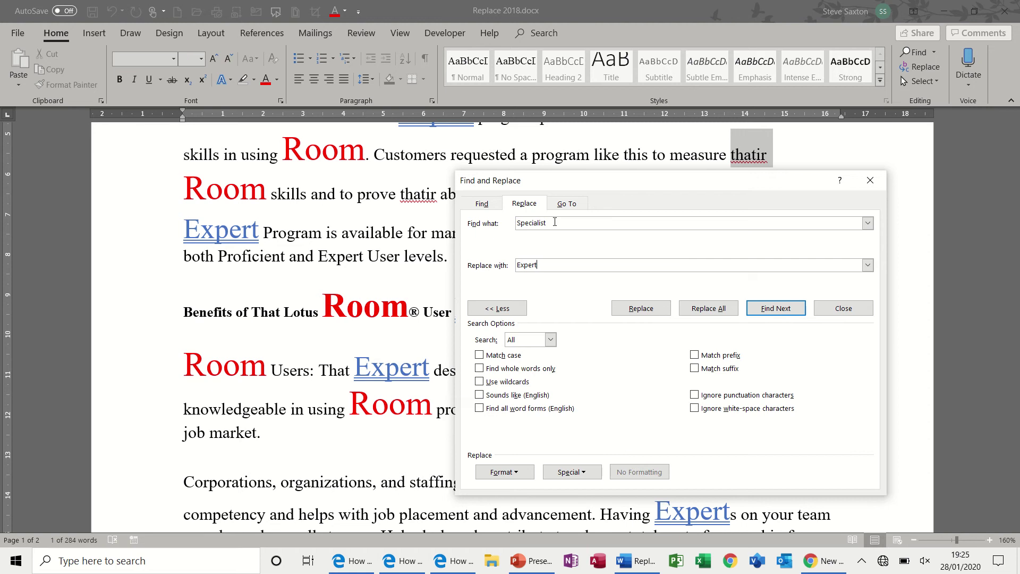
drag(554, 222, 509, 224)
text(Program)
drag(578, 264, 491, 259)
text(E)
- Set the font of the replacement text "Event" to the standard Orange color and Bold style
click(512, 473)
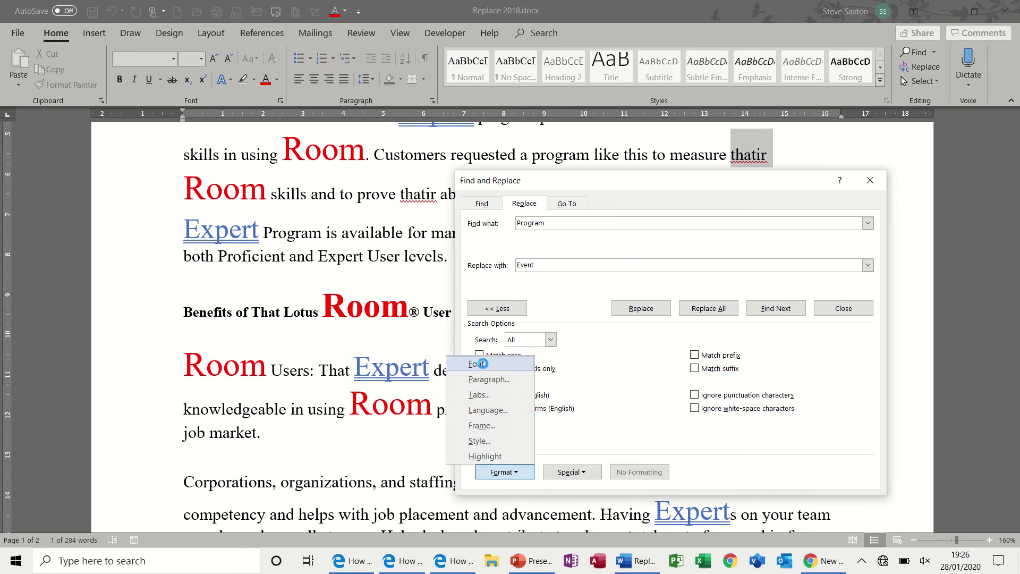
click(481, 364)
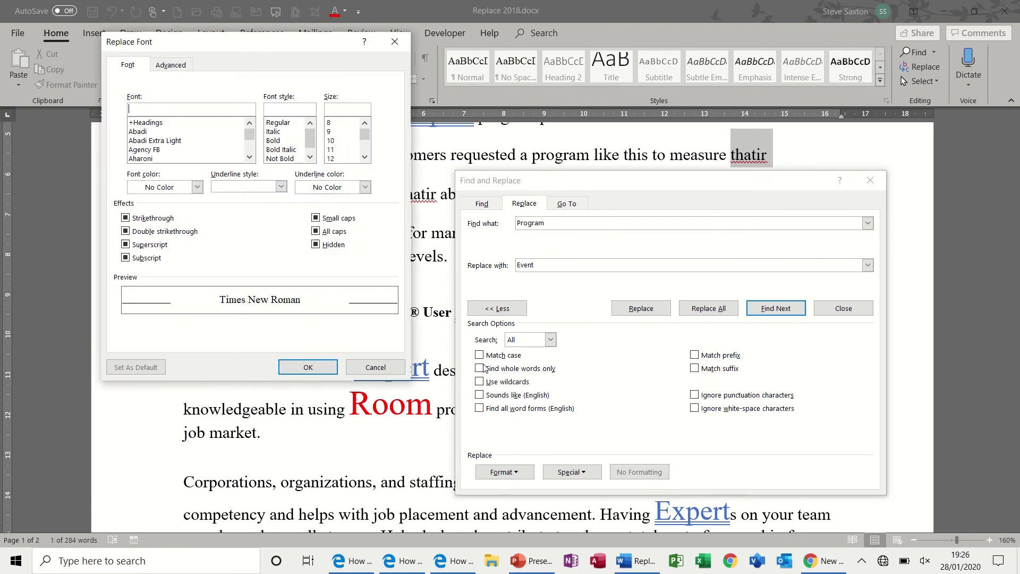
click(197, 187)
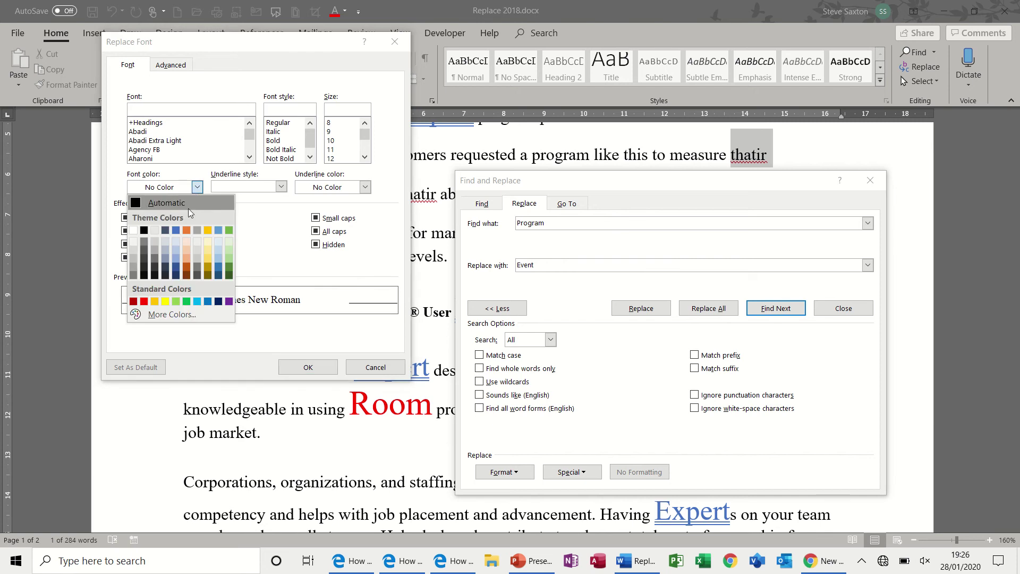
click(165, 301)
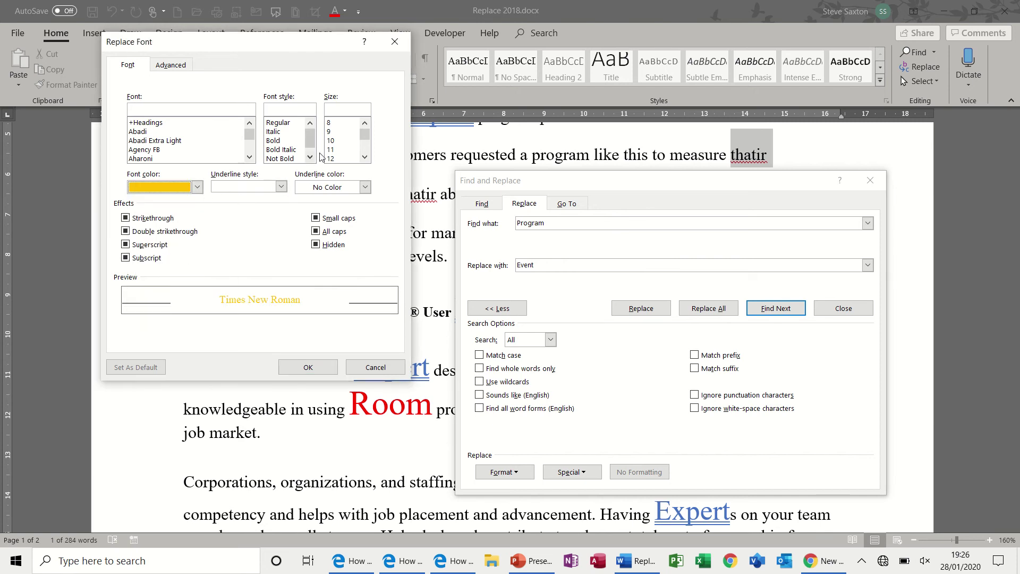
click(284, 140)
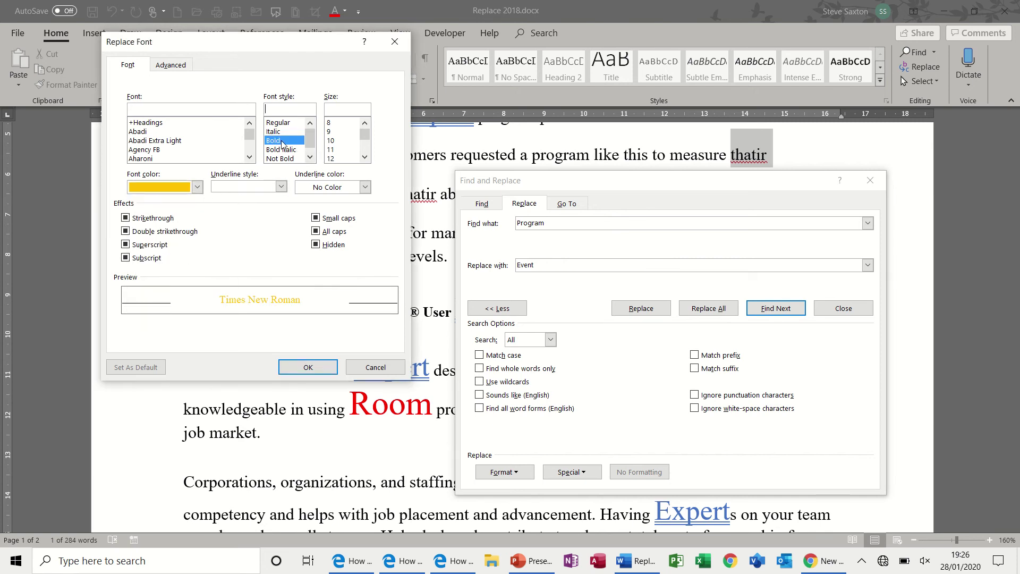
- Set the font size of the replacement text "Event" to 36 and apply the font settings
click(365, 157)
click(365, 156)
click(365, 157)
click(365, 157)
click(365, 159)
click(366, 158)
click(367, 159)
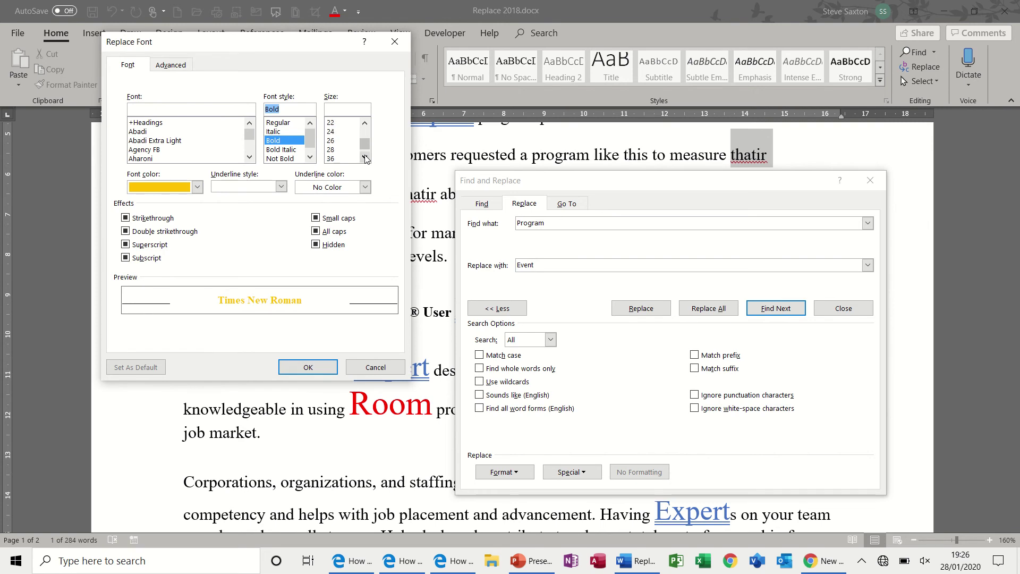
click(337, 159)
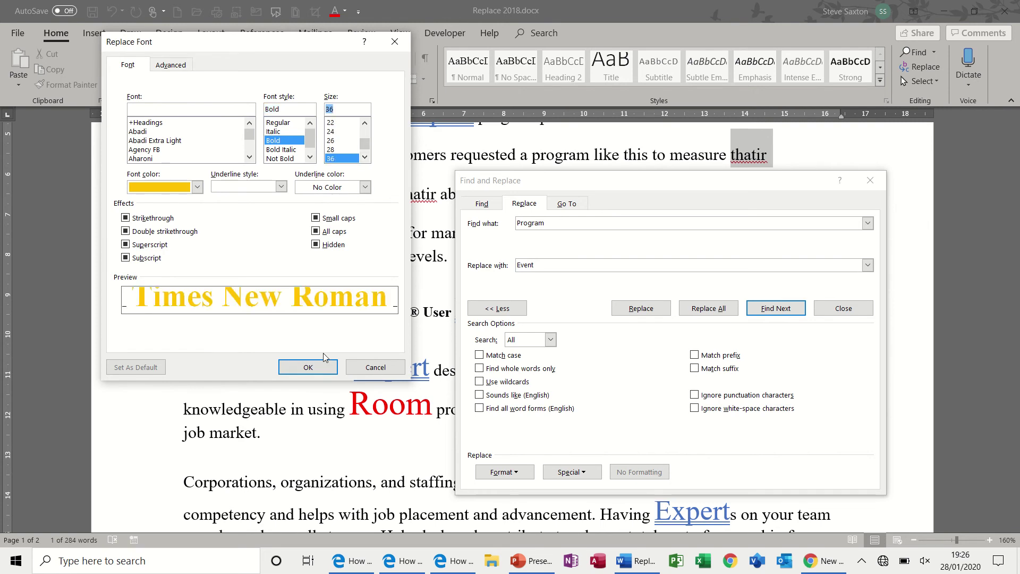
click(318, 369)
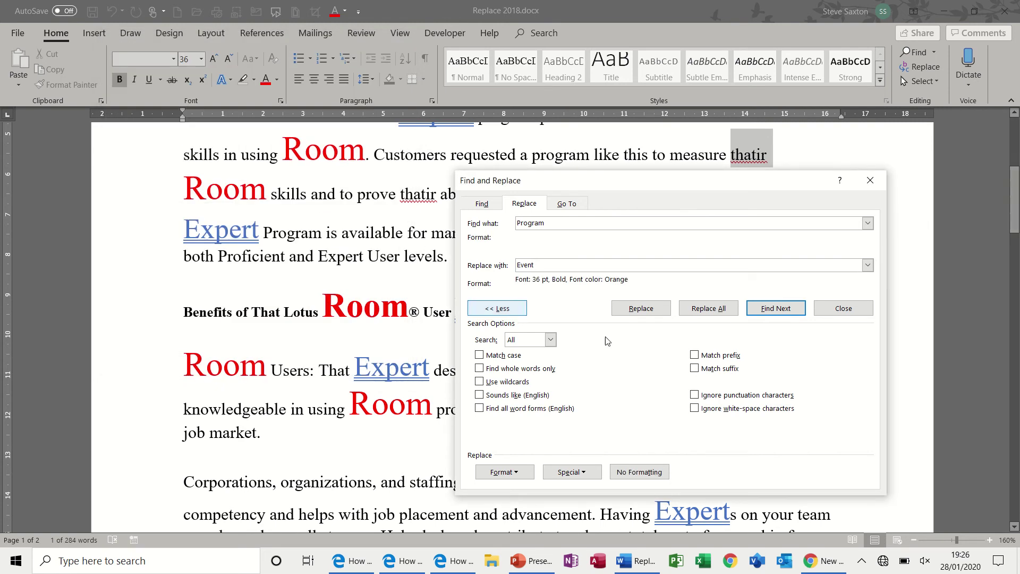
- Replace all occurrences of "Program" in the document with the formatted "Event"
click(698, 311)
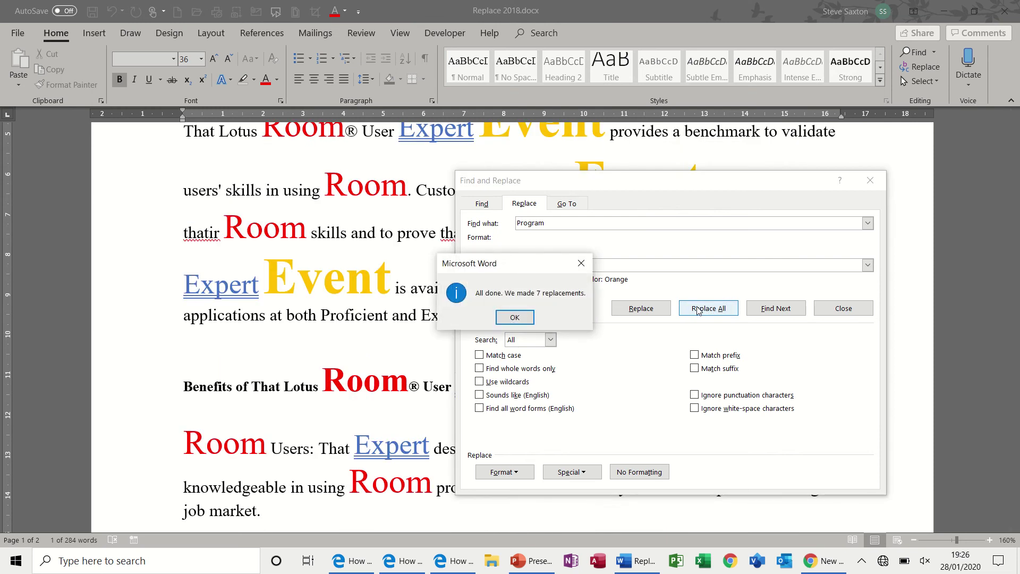
click(515, 318)
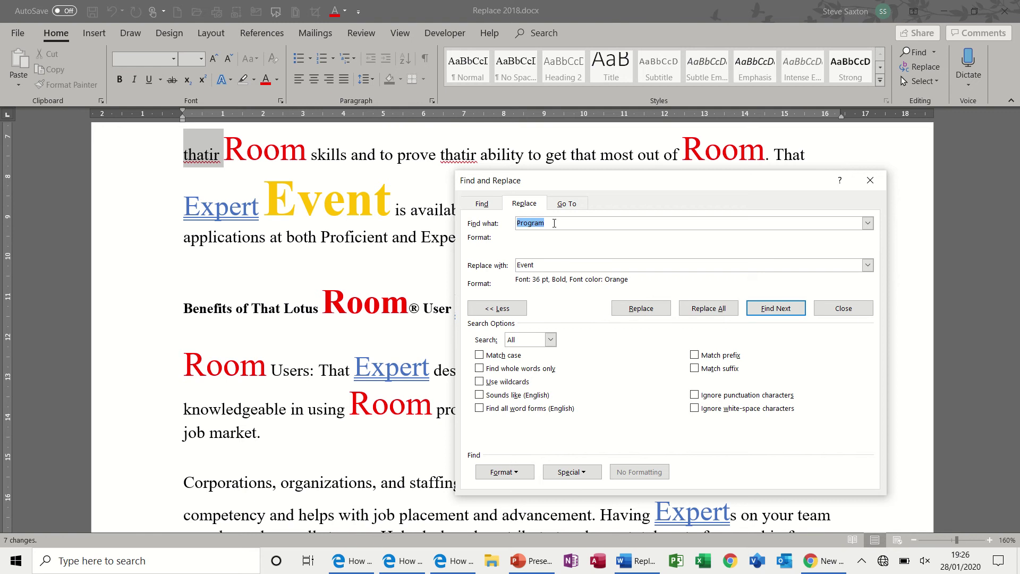
- Empty the find and replace text, clear the replacement formatting, and close the Find and Replace dialog
key(BackSpace)
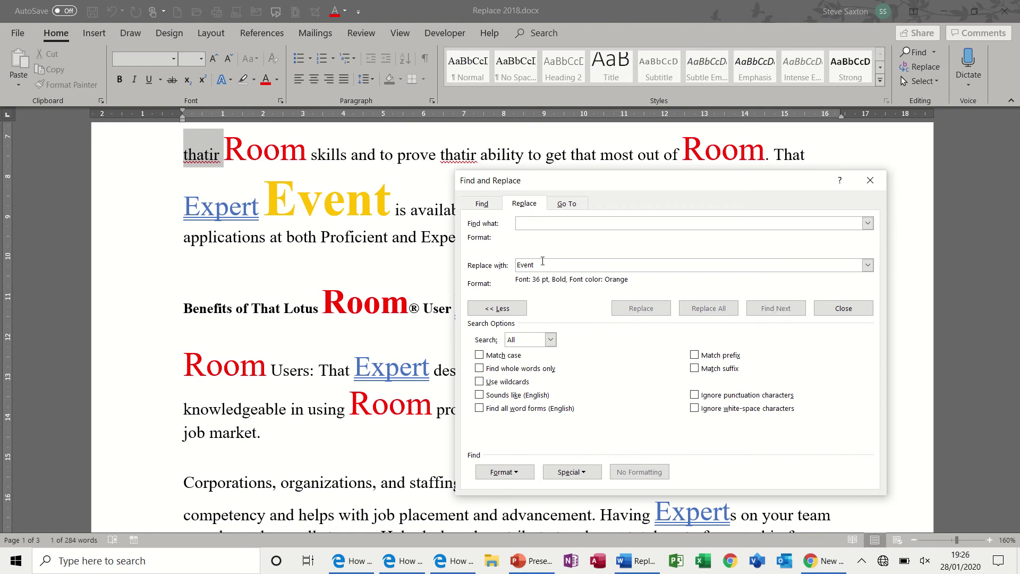
click(542, 266)
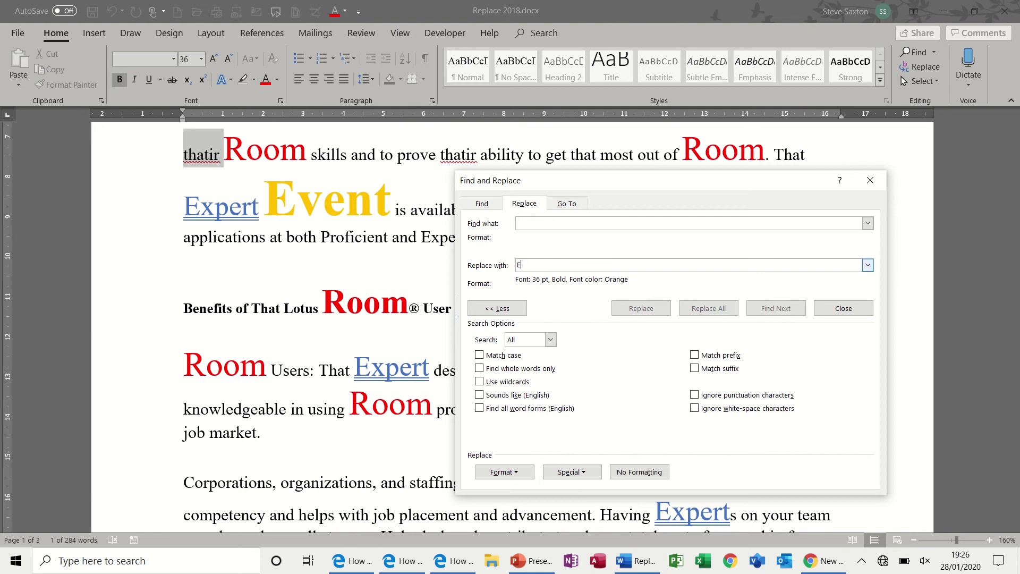
click(633, 472)
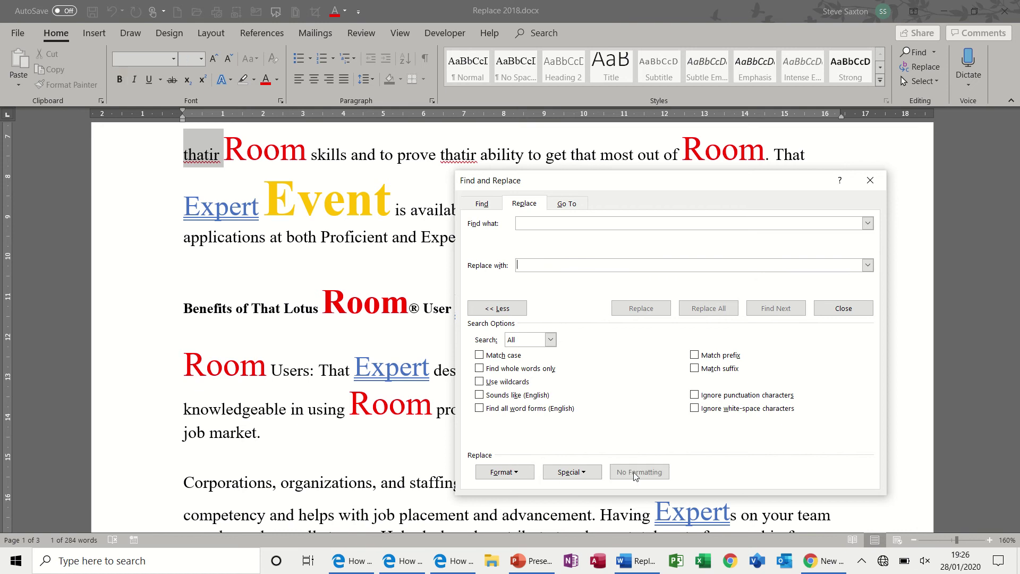
click(869, 180)
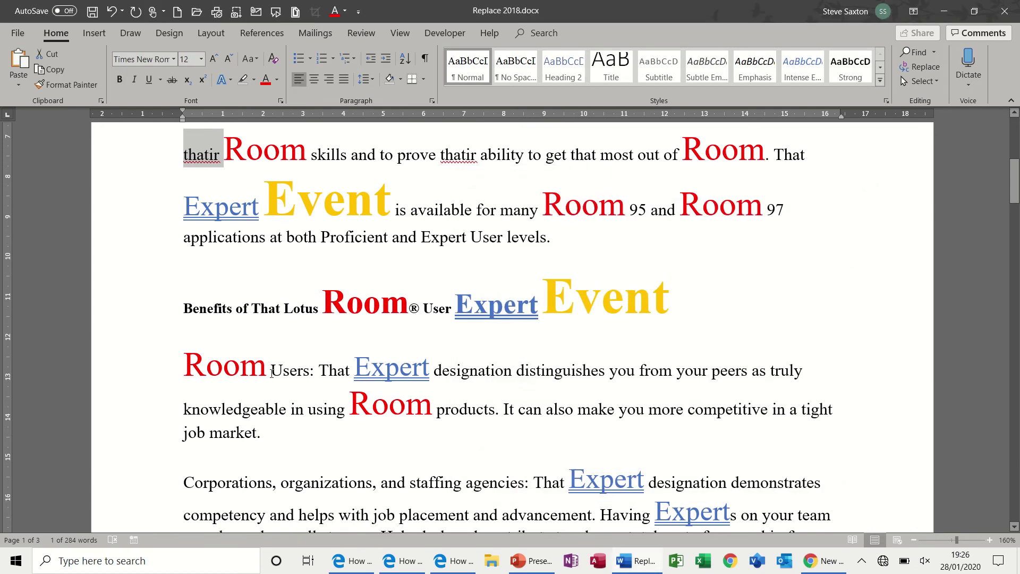
- Examine the formatted replacement words across all pages of the document at 60% zoom
click(914, 540)
click(913, 540)
click(913, 540)
click(914, 540)
click(913, 540)
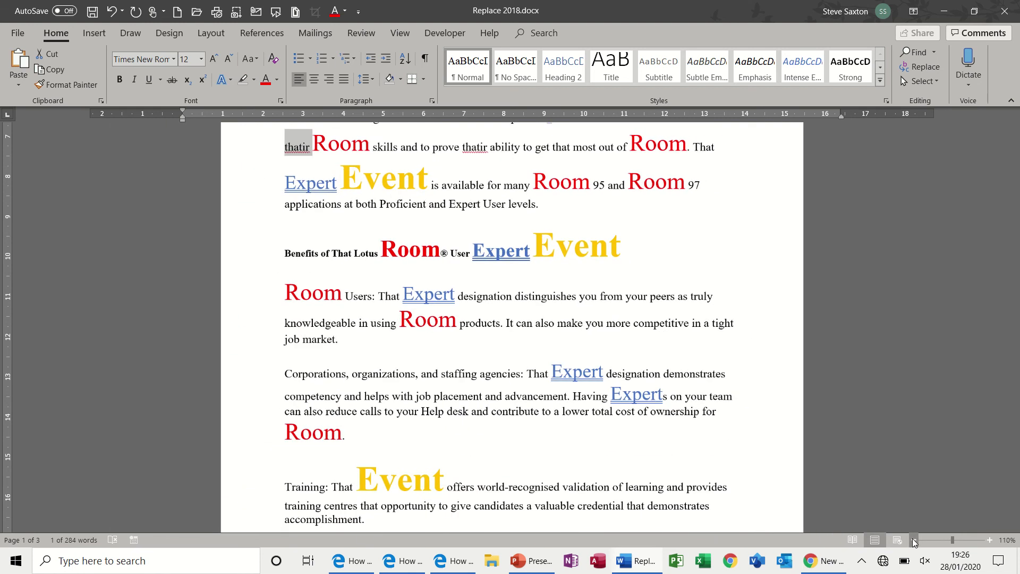
click(913, 540)
click(913, 540)
click(914, 539)
click(914, 540)
click(914, 540)
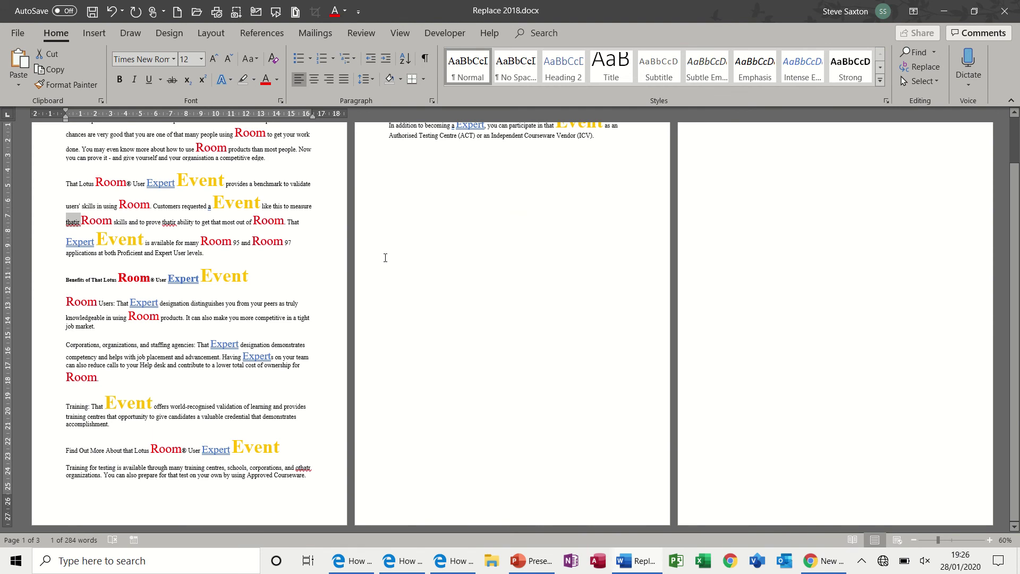
- Select the entire document and remove its manual character formatting, restoring the text to its default font settings
key(ctrl+a)
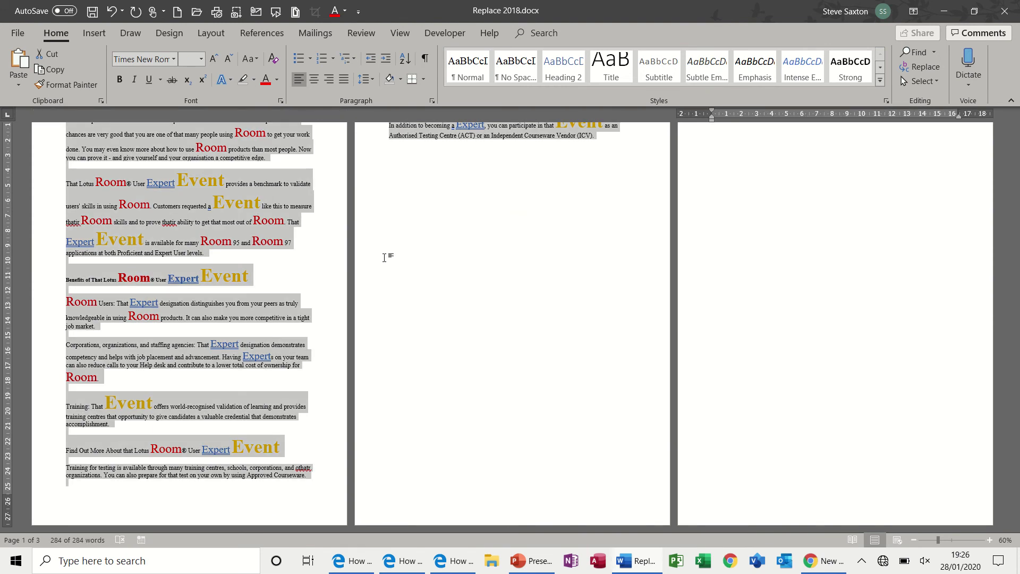
key(ctrl+space)
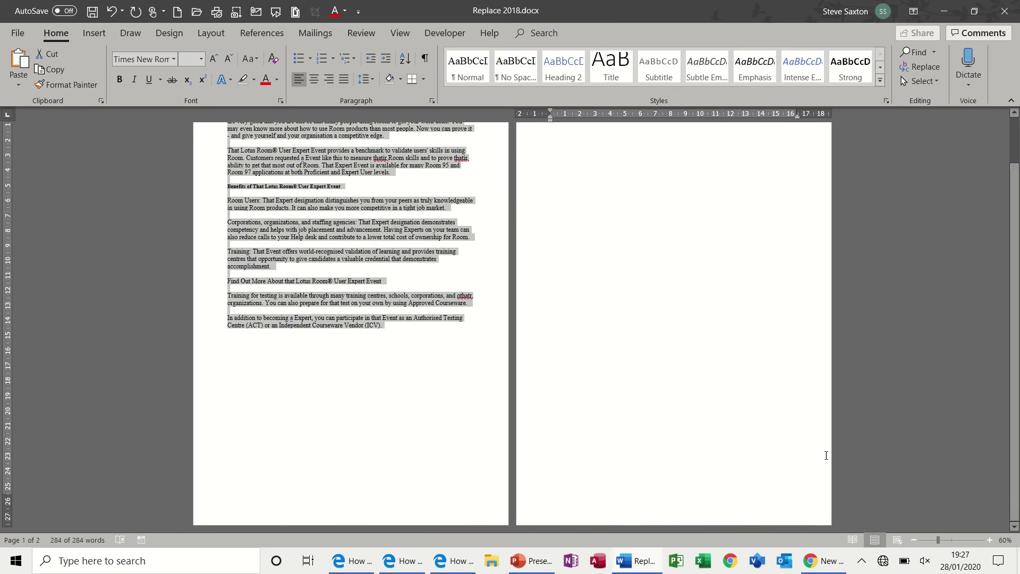
click(990, 541)
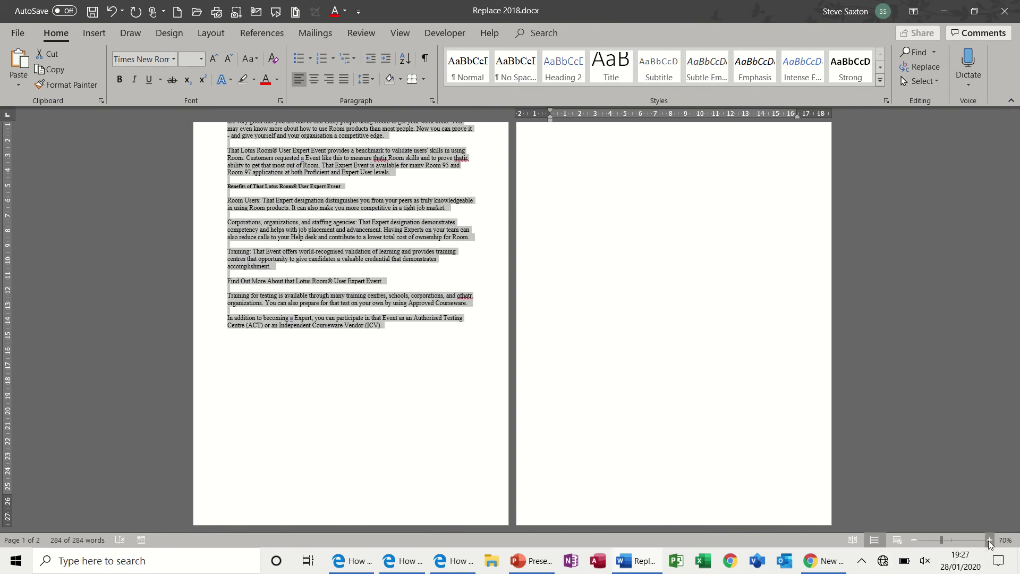
scroll(763, 523, up, 7)
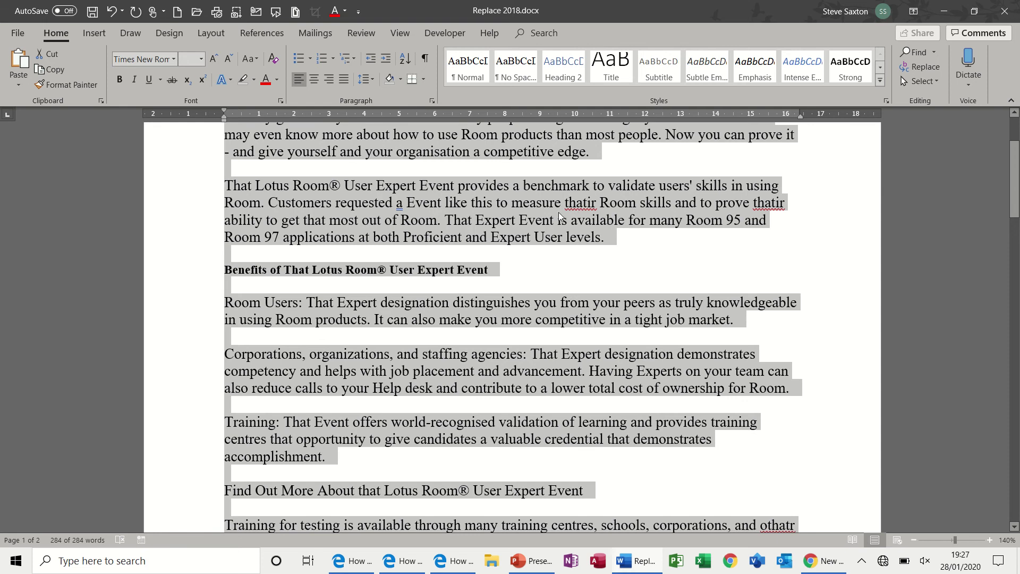
click(493, 220)
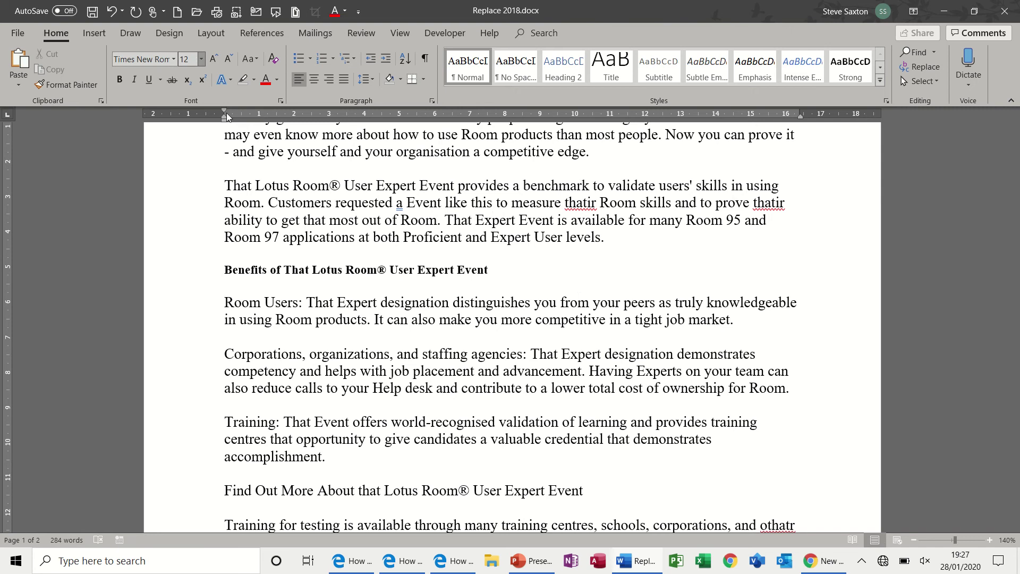
drag(1016, 147, 1015, 125)
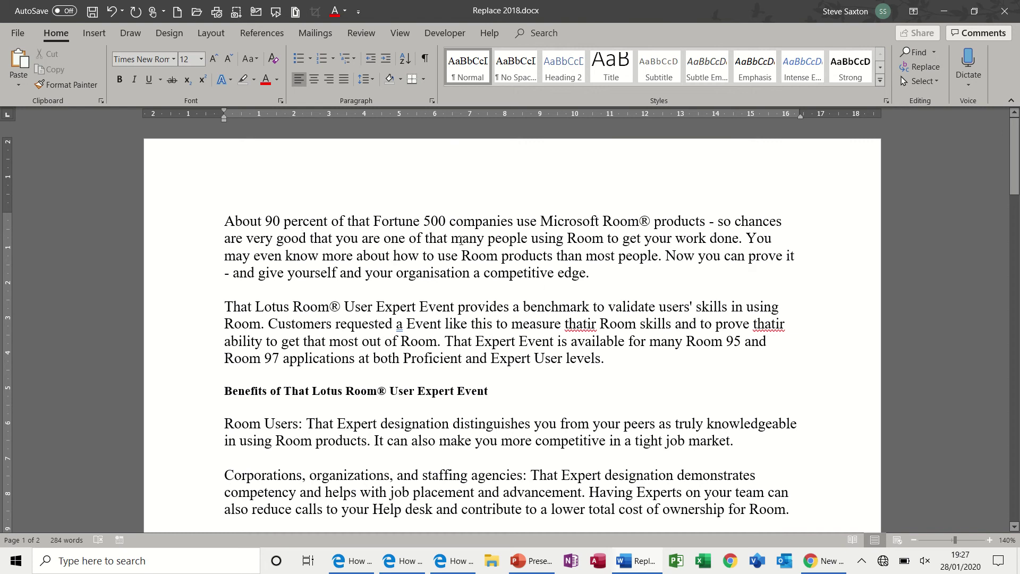
- Apply All Borders to the opening "About 90 percent" paragraph and shade it with the standard orange colour
click(423, 80)
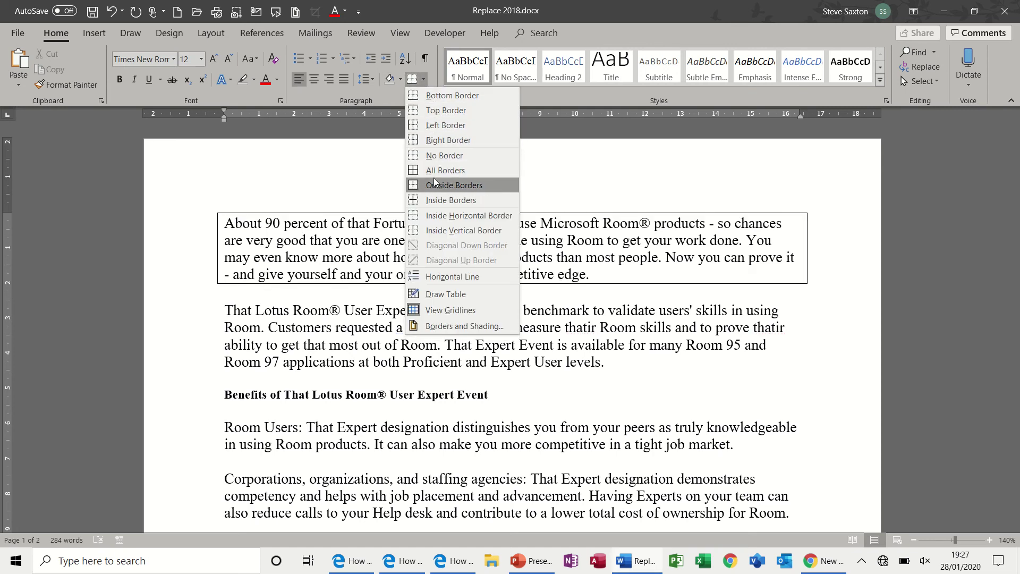
click(441, 171)
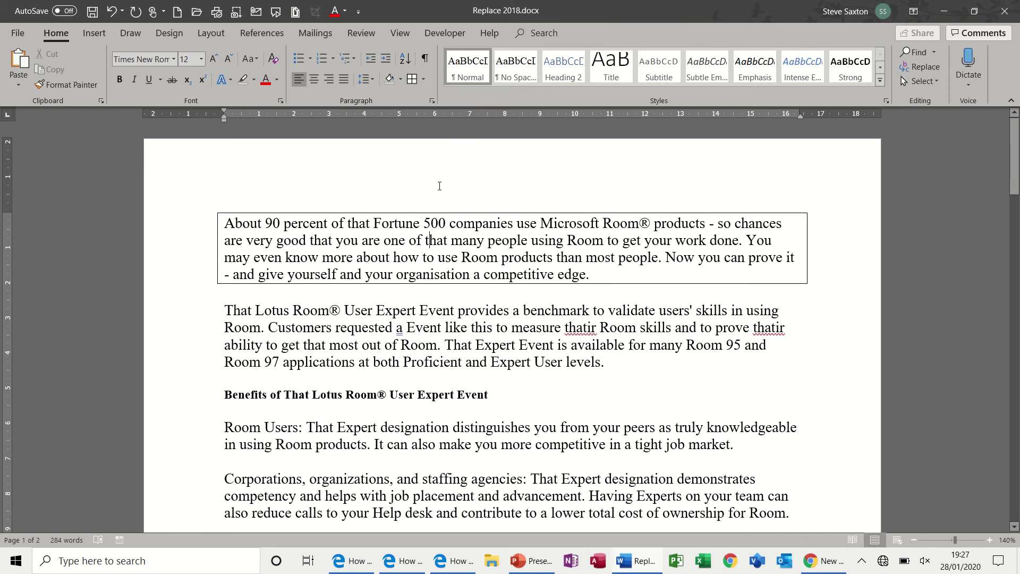
click(400, 80)
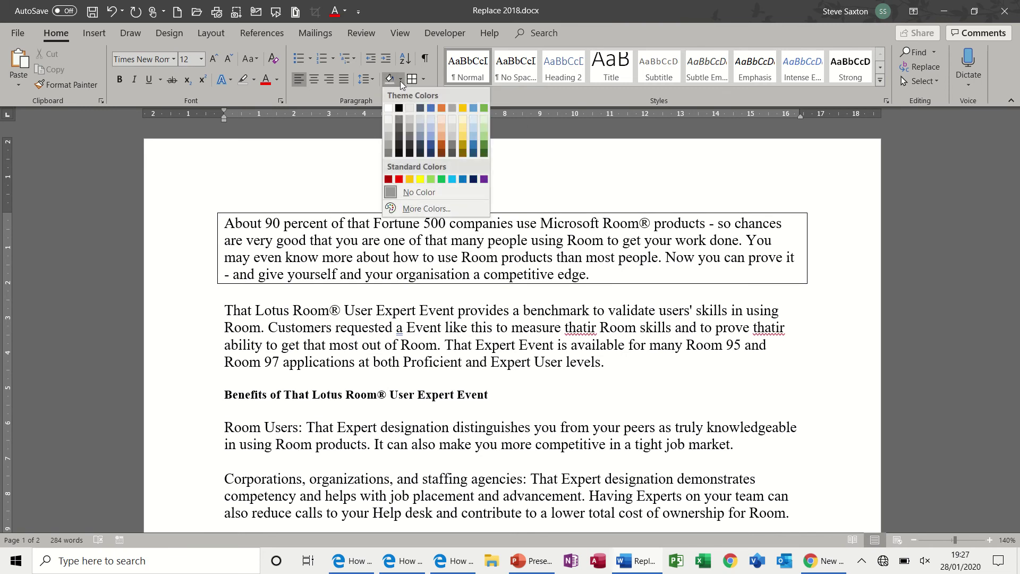
click(413, 179)
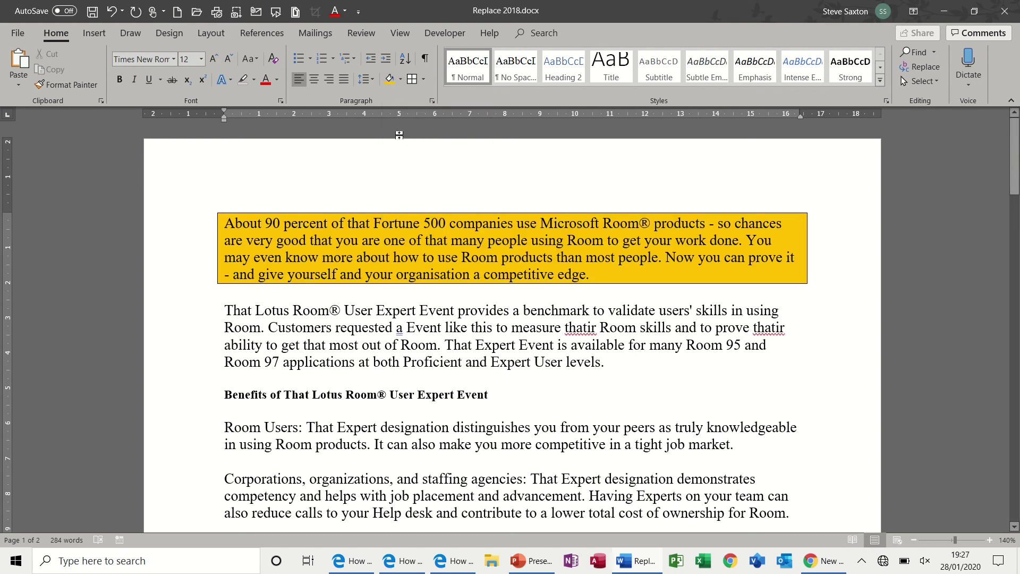
- Add a right border to the second paragraph and shade its words "Expert Event provides" light green
click(423, 79)
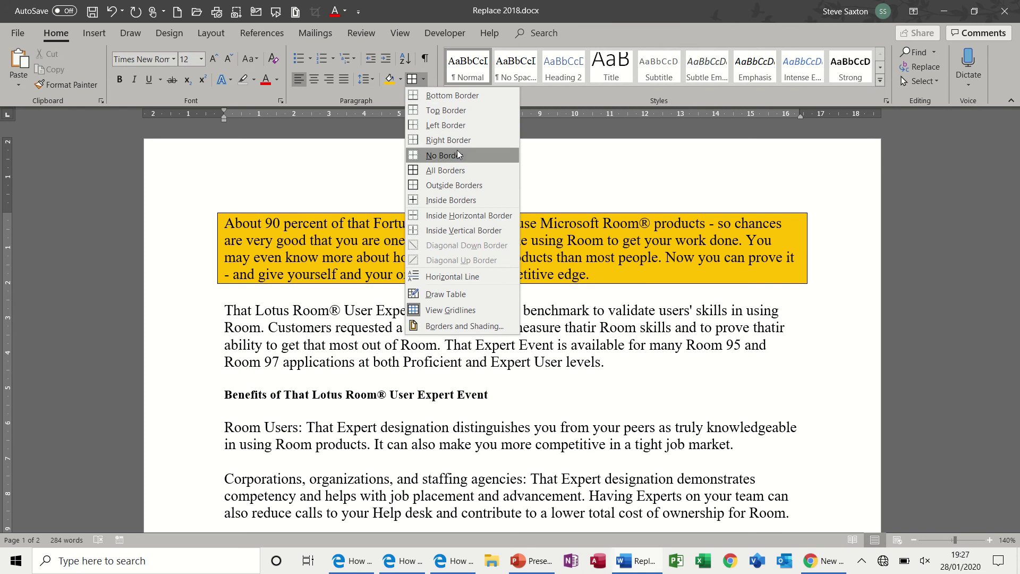
click(461, 141)
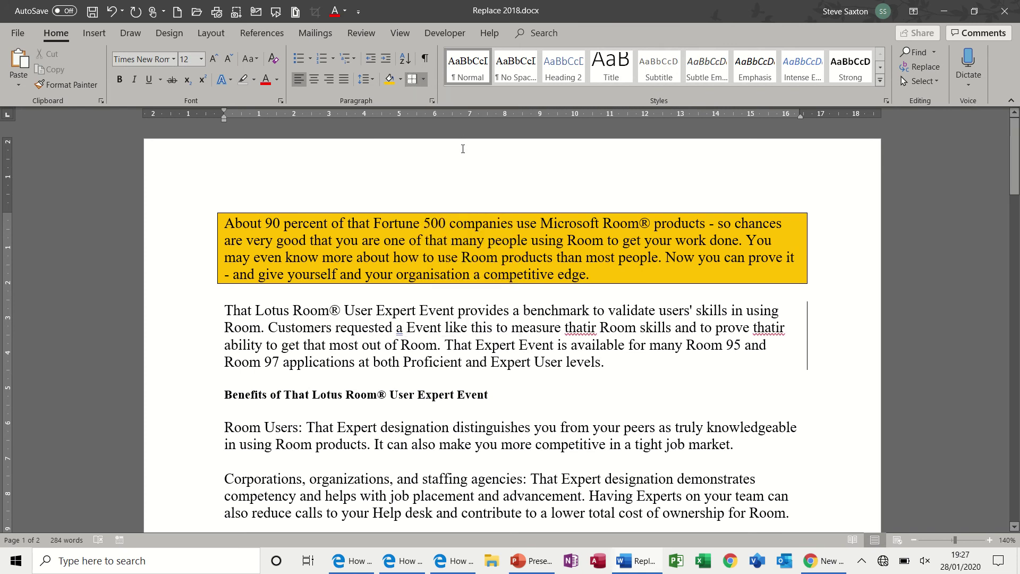
drag(377, 310, 477, 305)
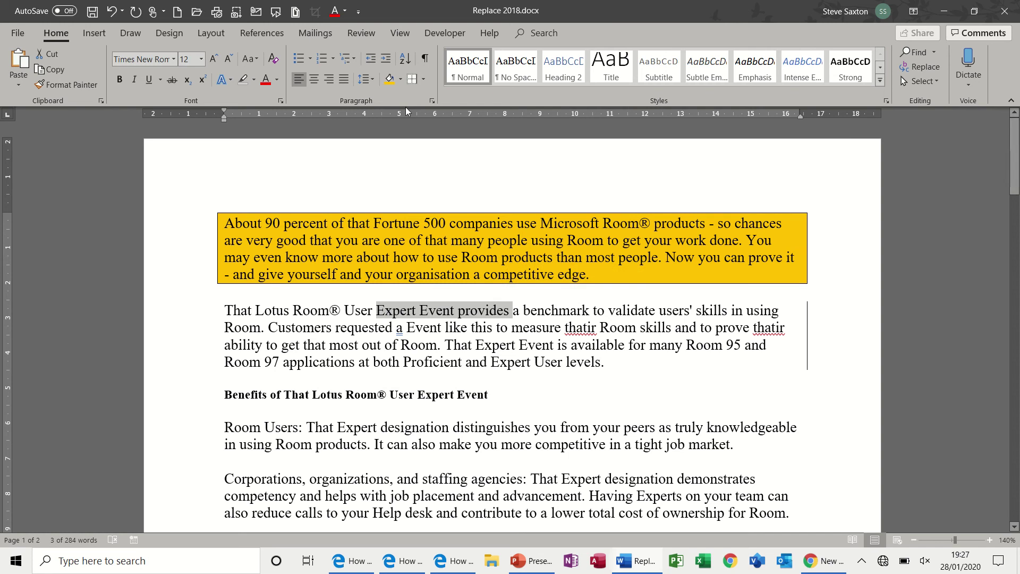
click(402, 83)
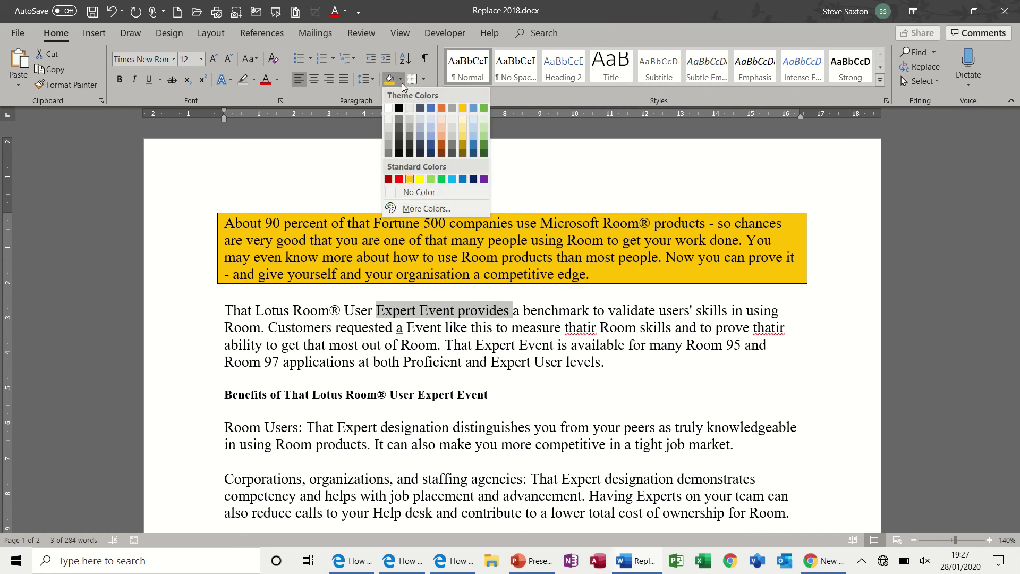
click(431, 179)
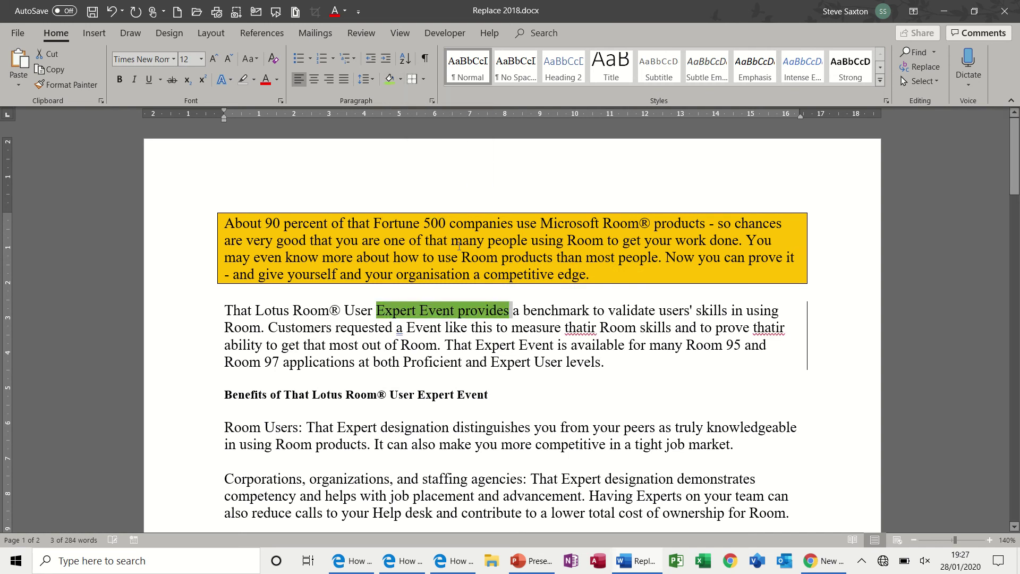
- Give the "Room Users" paragraph a bottom border and light green shading
click(452, 441)
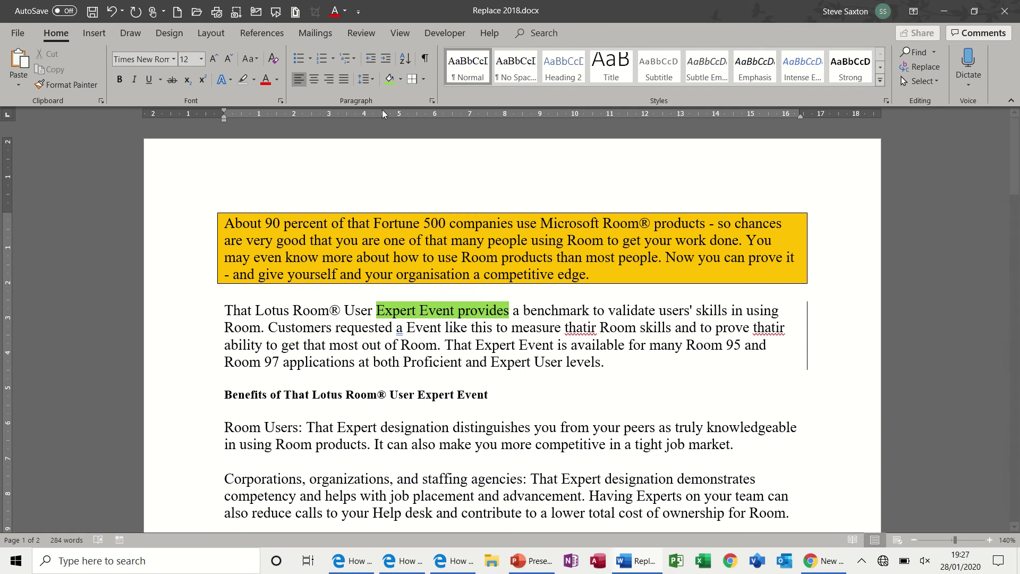
click(424, 80)
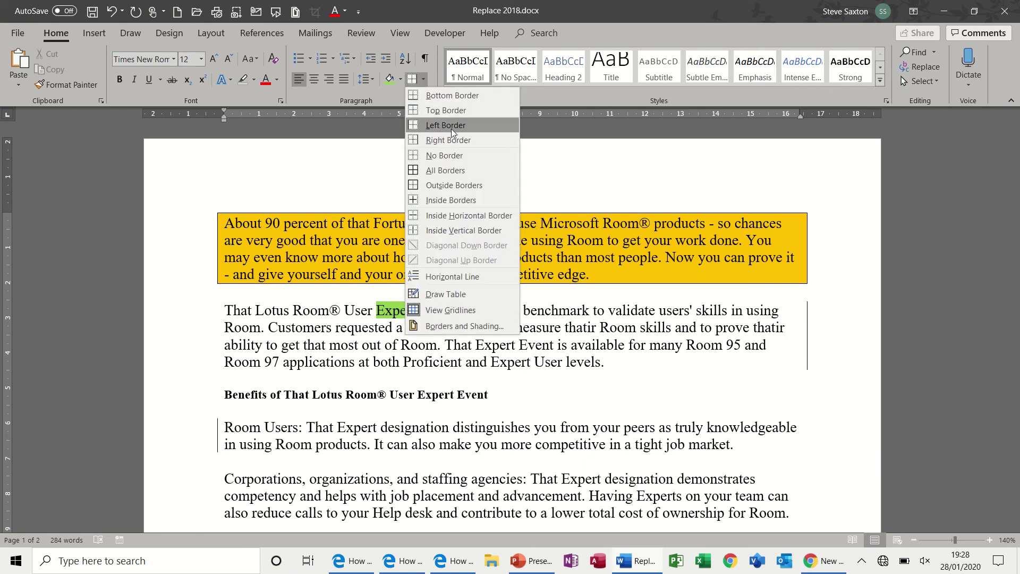
click(469, 97)
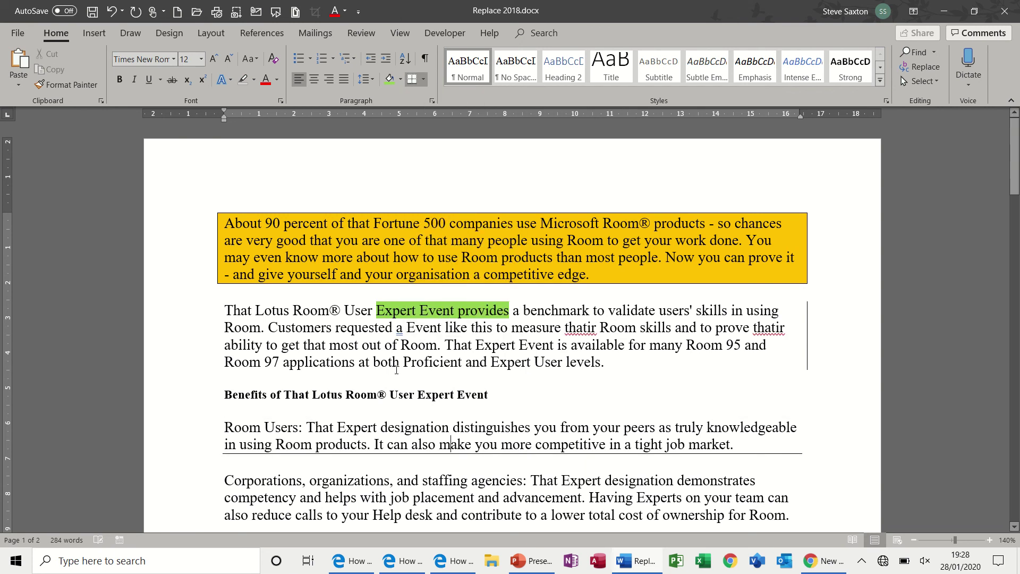
click(388, 77)
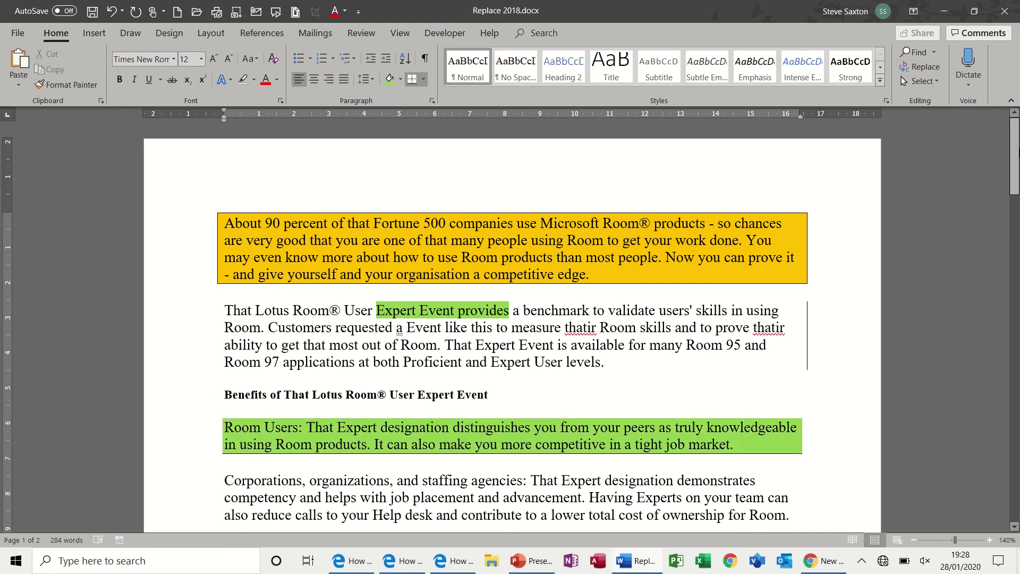
- Open the Borders and Shading settings for the "Corporations, organizations, and staffing agencies" paragraph, try Box and Shadow, and choose the 3-D border setting
drag(1016, 144, 1016, 185)
click(460, 293)
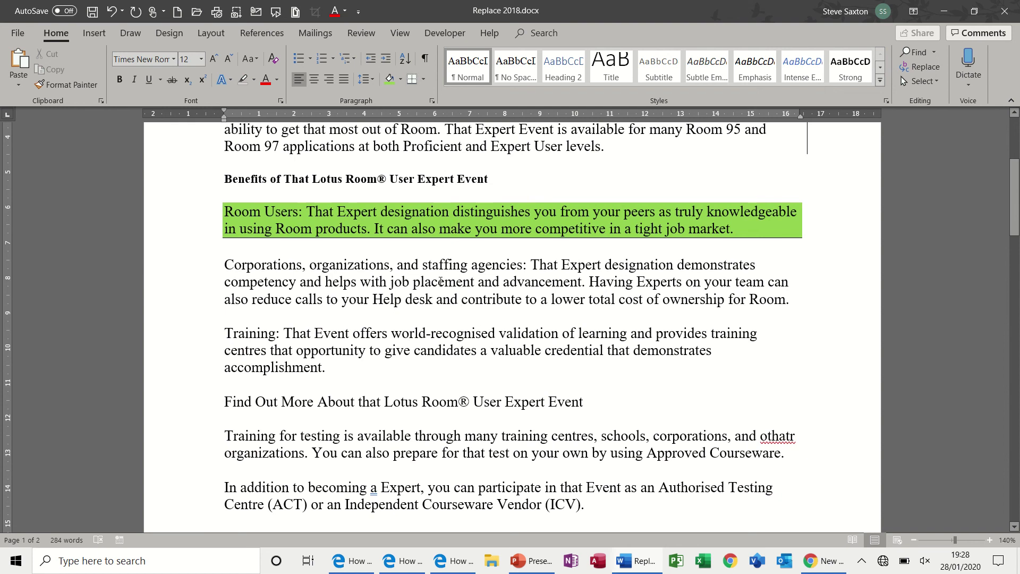
click(423, 82)
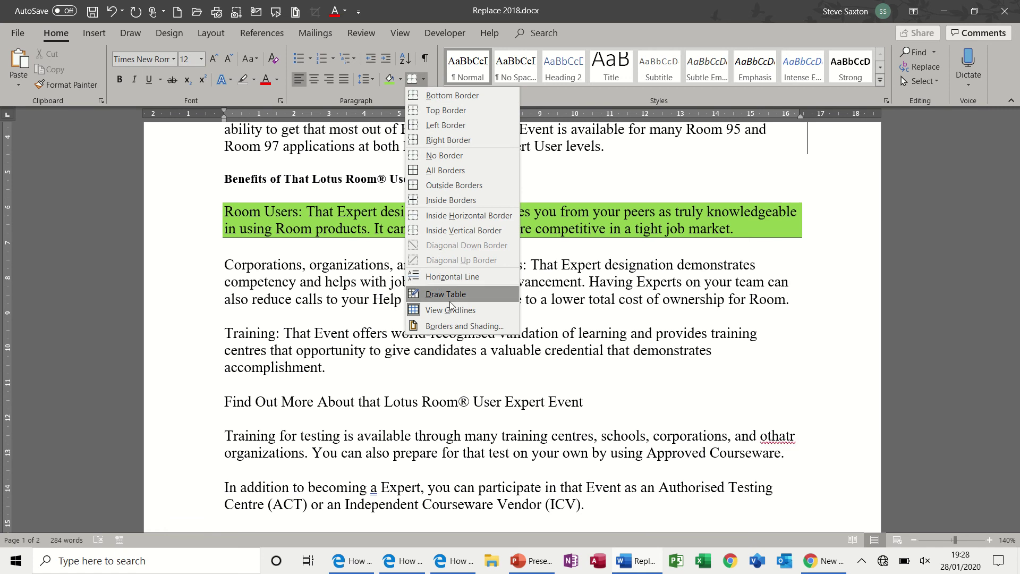
click(448, 327)
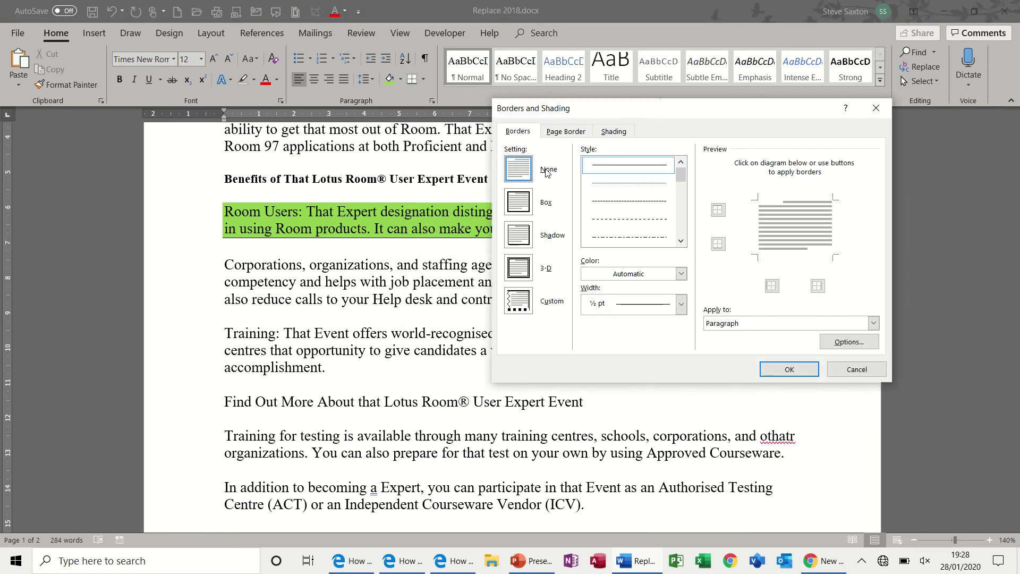
click(522, 206)
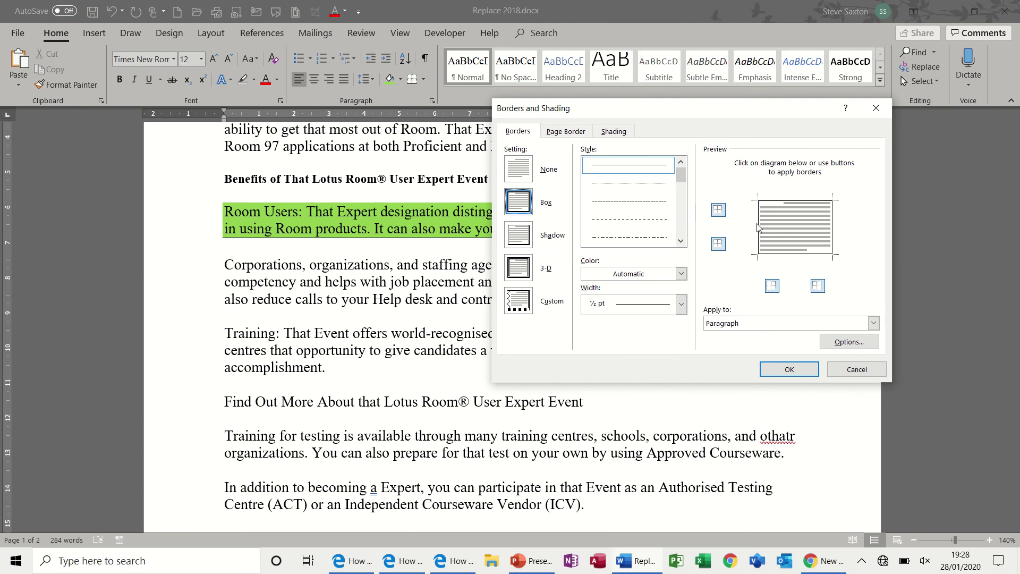
click(522, 235)
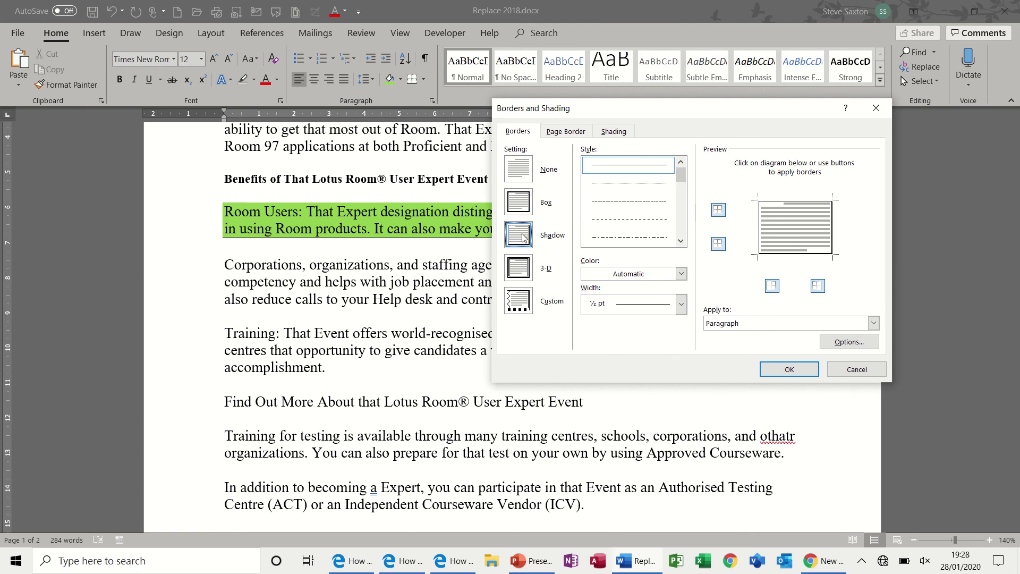
click(526, 267)
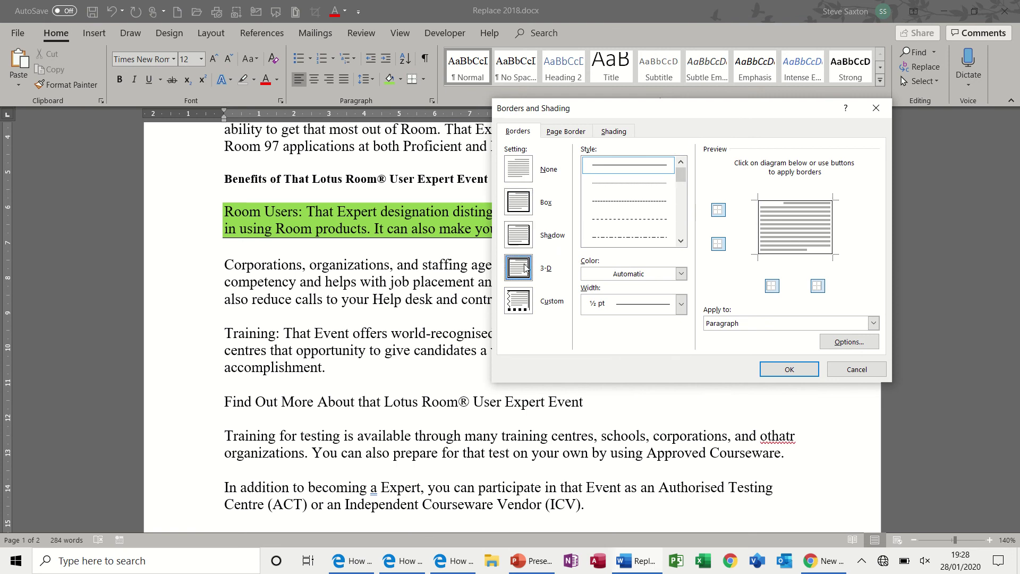
- Make the paragraph border red with a width of 3 pt and keep it applied to the paragraph
click(680, 278)
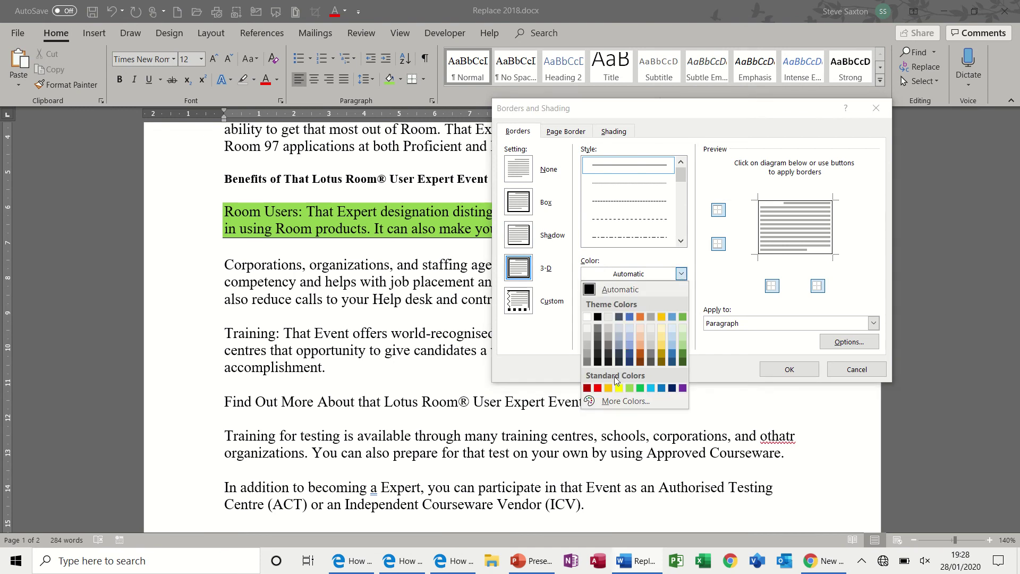
click(598, 388)
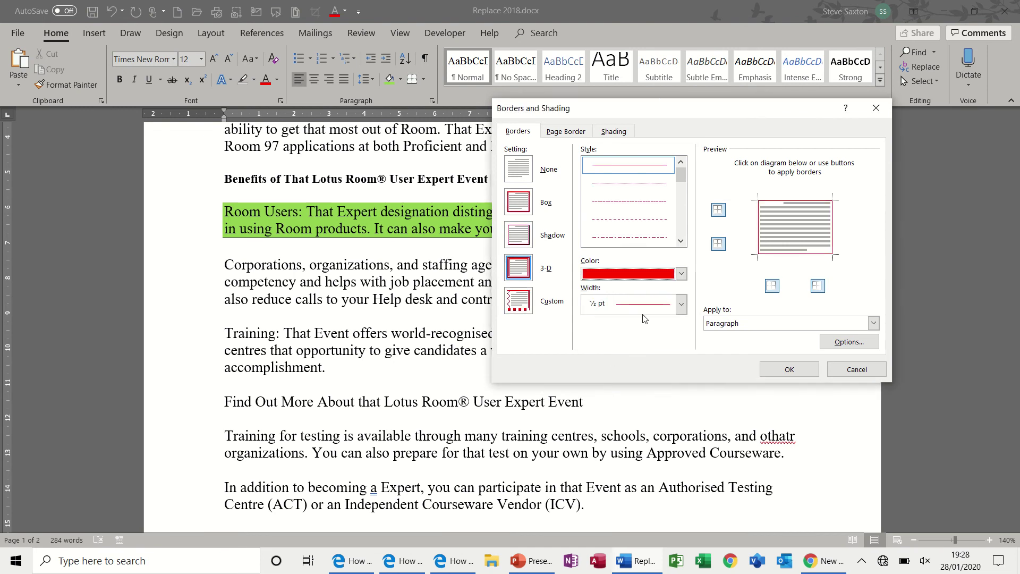
click(680, 304)
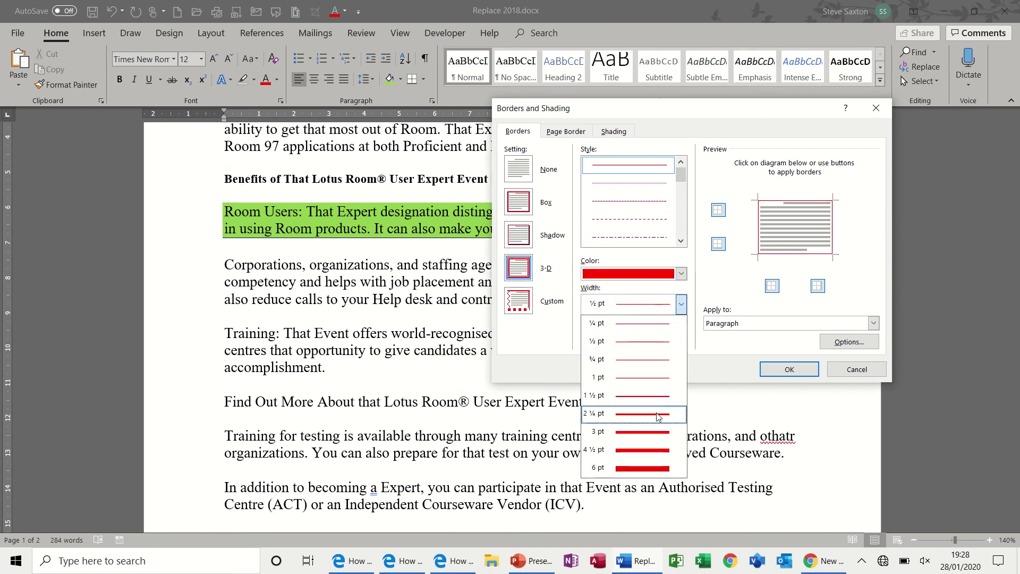
click(656, 432)
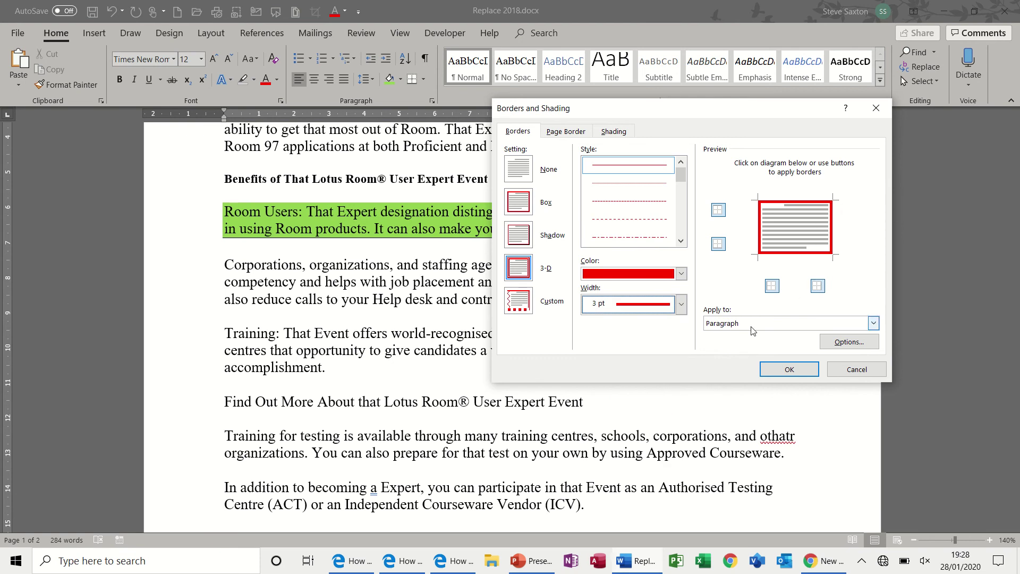
click(873, 324)
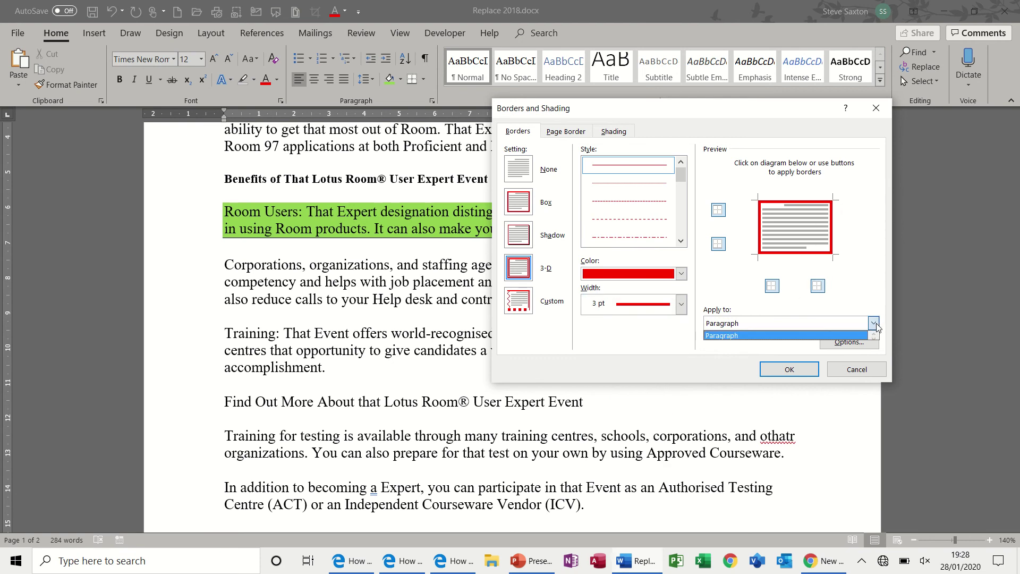
click(861, 336)
- Set the border's bottom distance from the text to 9 pt and apply the border to the paragraph
click(849, 342)
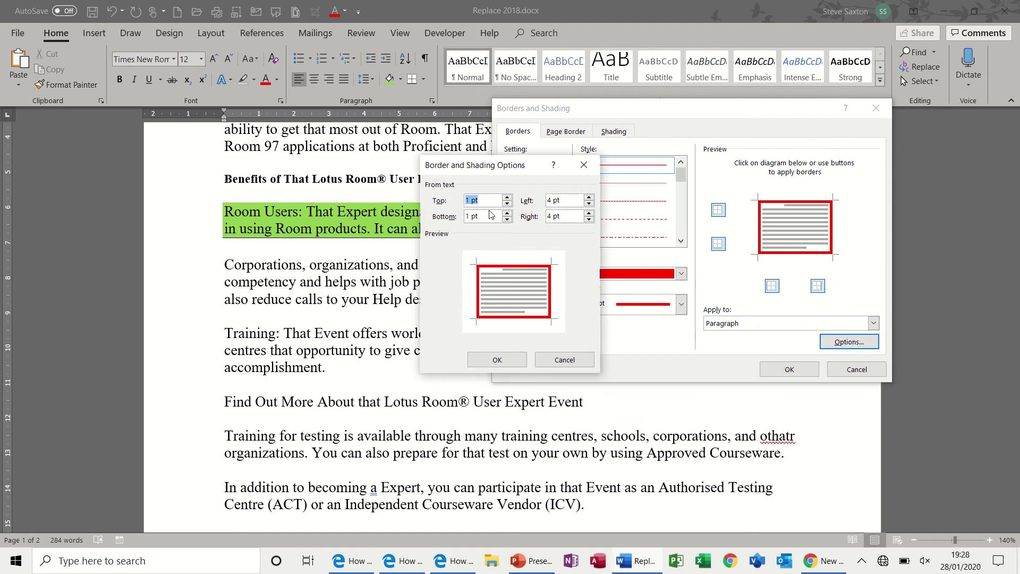
click(508, 213)
click(507, 214)
click(507, 214)
click(507, 214)
click(500, 361)
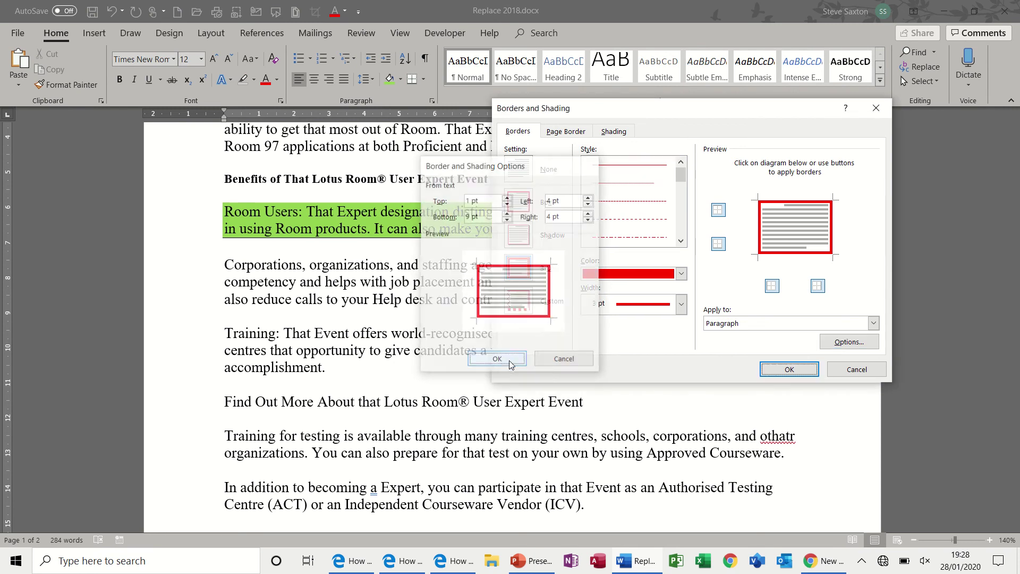
click(781, 369)
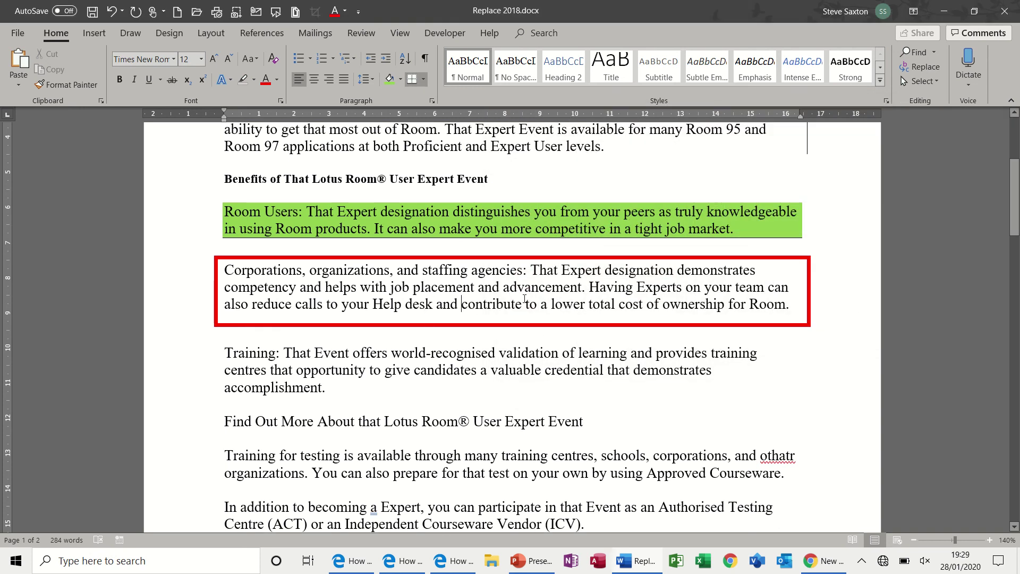
- Set up a page border for the whole document, comparing the 3-D and Shadow settings and choosing Box
click(447, 367)
click(424, 79)
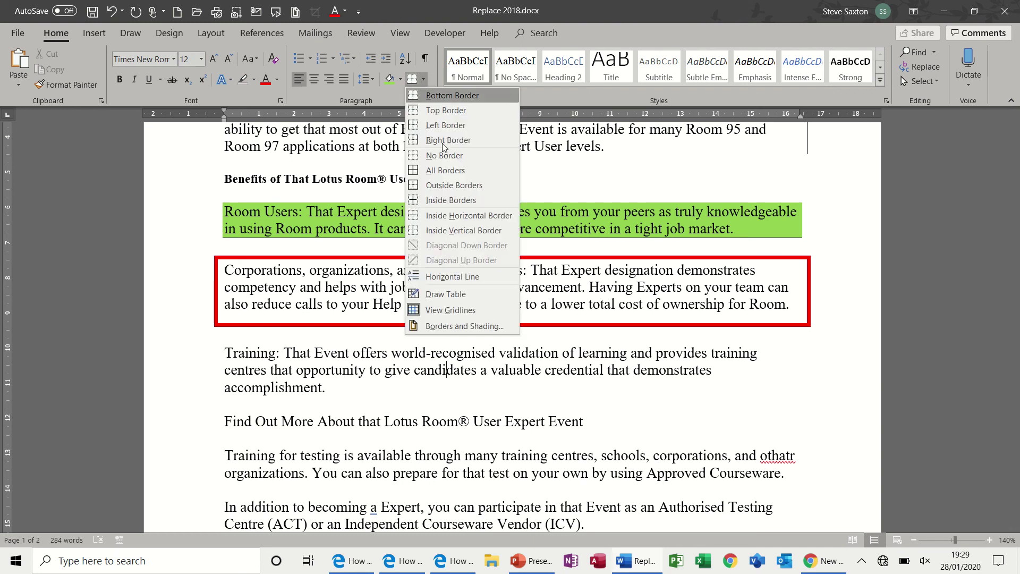
click(465, 327)
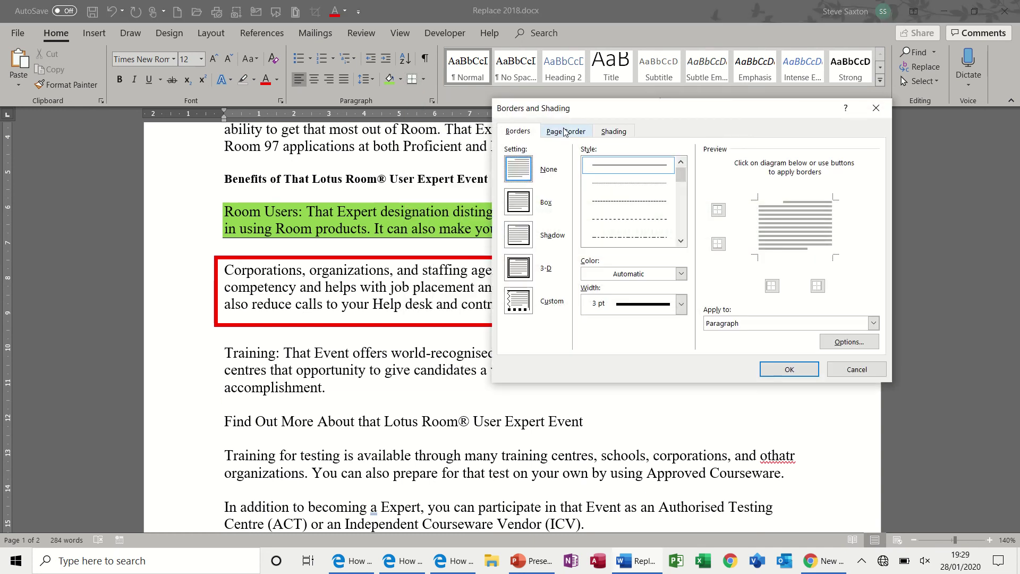
click(564, 132)
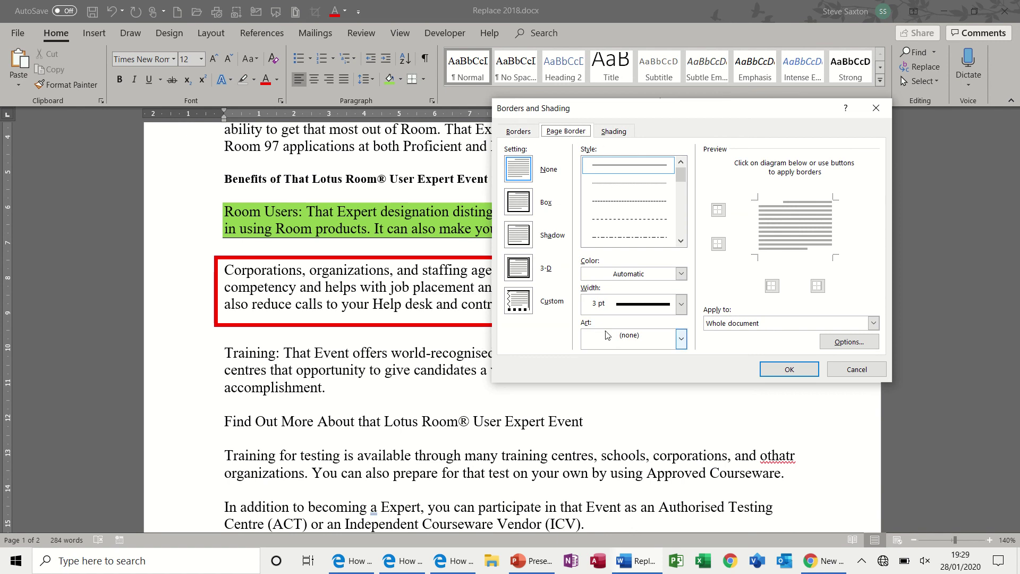
click(520, 203)
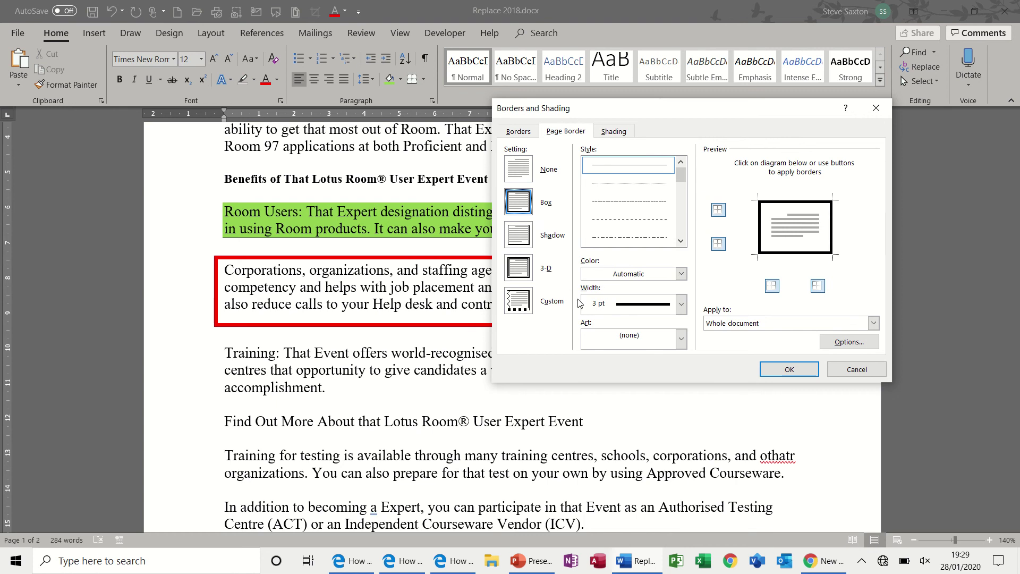
click(526, 270)
click(522, 234)
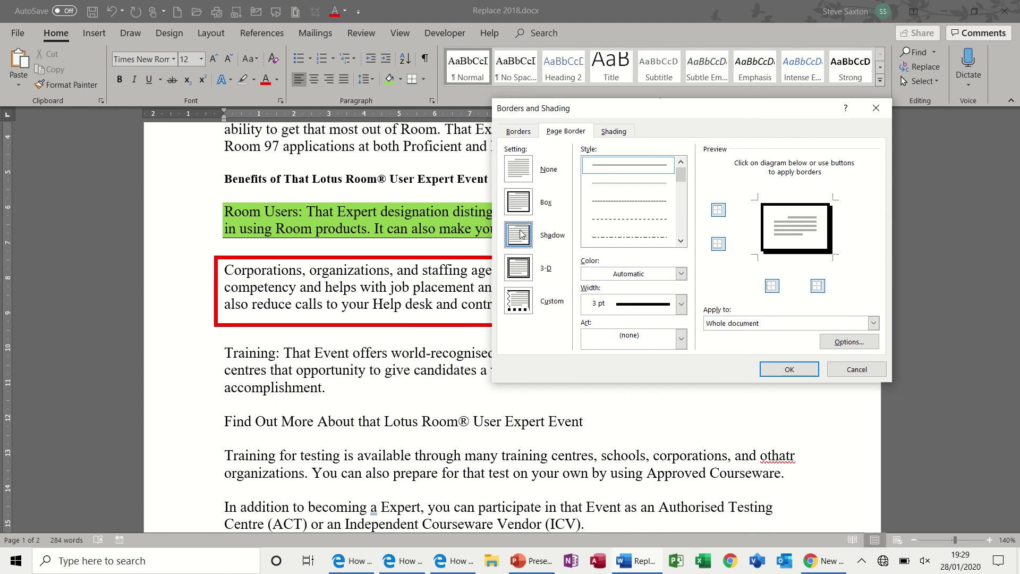
click(524, 209)
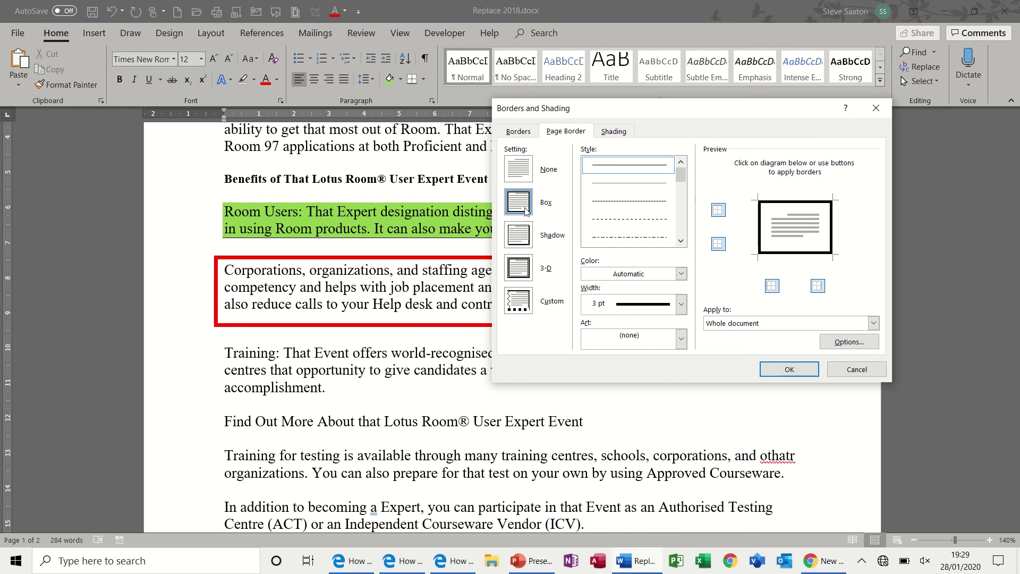
- Browse the page border art designs, choose the white flowers on a black band, and apply it to the whole document
click(682, 339)
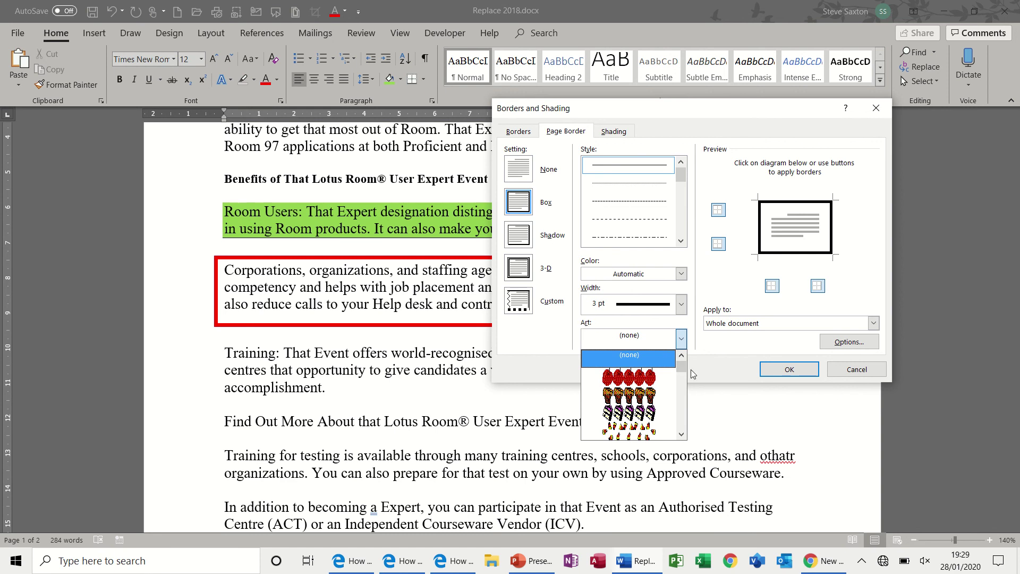
click(682, 435)
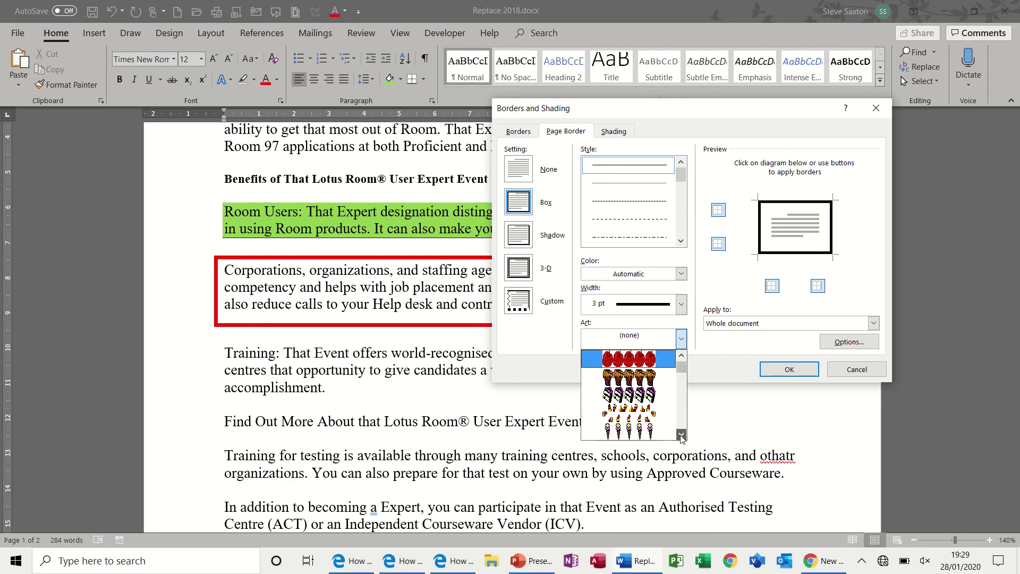
click(682, 435)
click(681, 434)
click(682, 435)
click(681, 434)
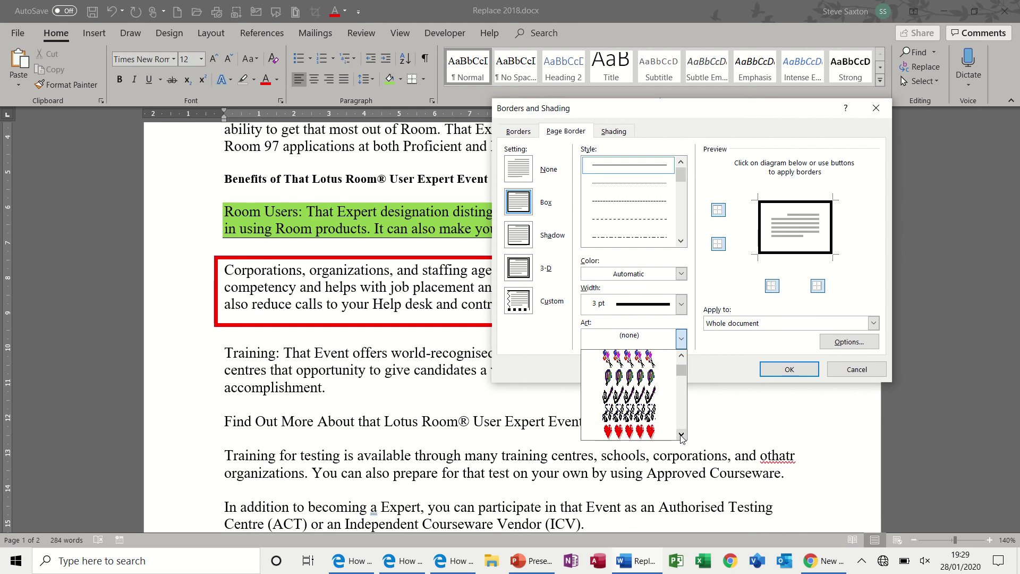
click(682, 434)
click(682, 435)
click(682, 435)
click(682, 435)
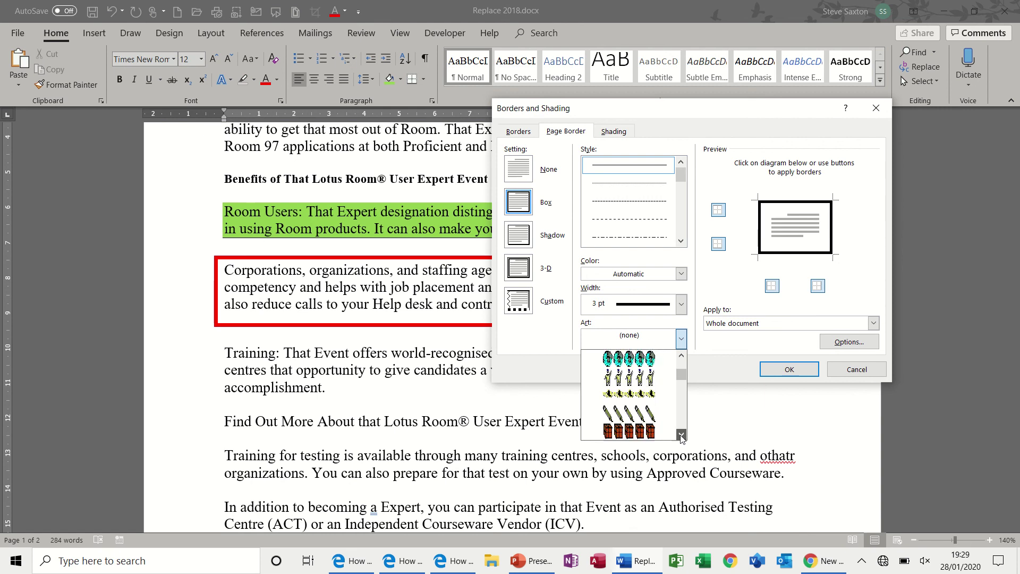
click(682, 434)
click(681, 435)
click(682, 435)
click(682, 435)
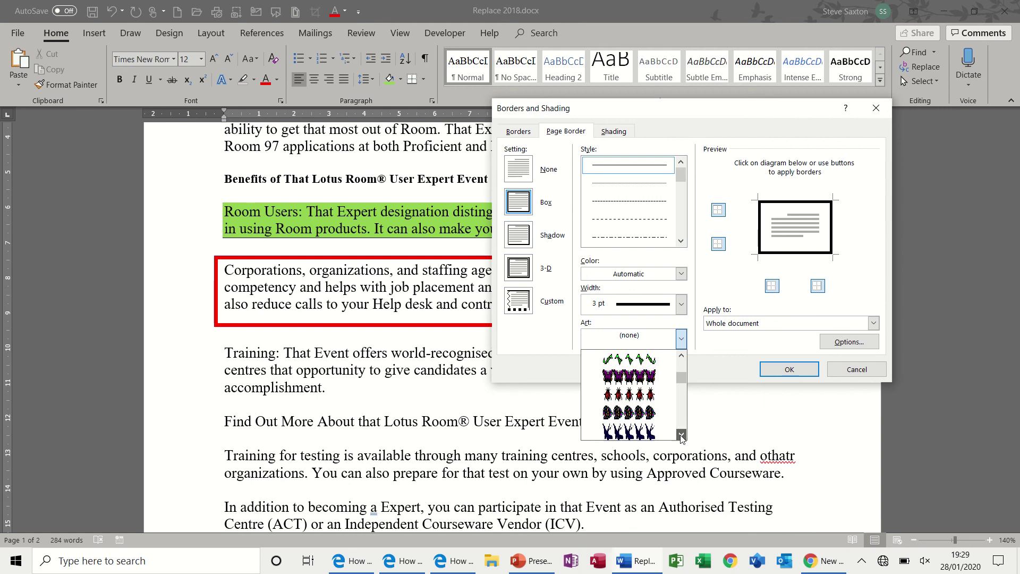
click(682, 434)
click(681, 435)
click(681, 435)
click(682, 435)
click(682, 435)
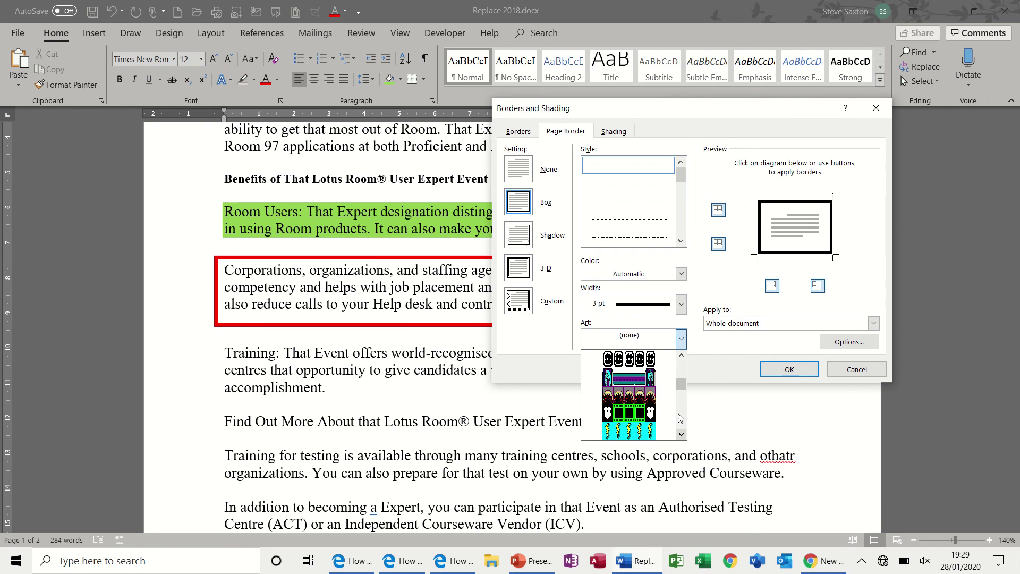
click(682, 356)
click(682, 356)
click(682, 356)
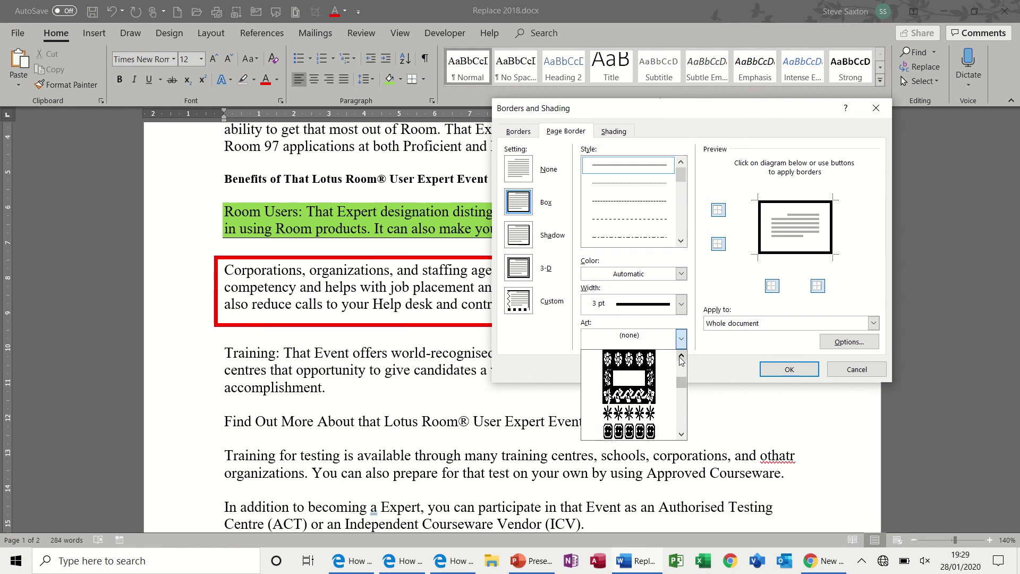
click(682, 357)
click(660, 355)
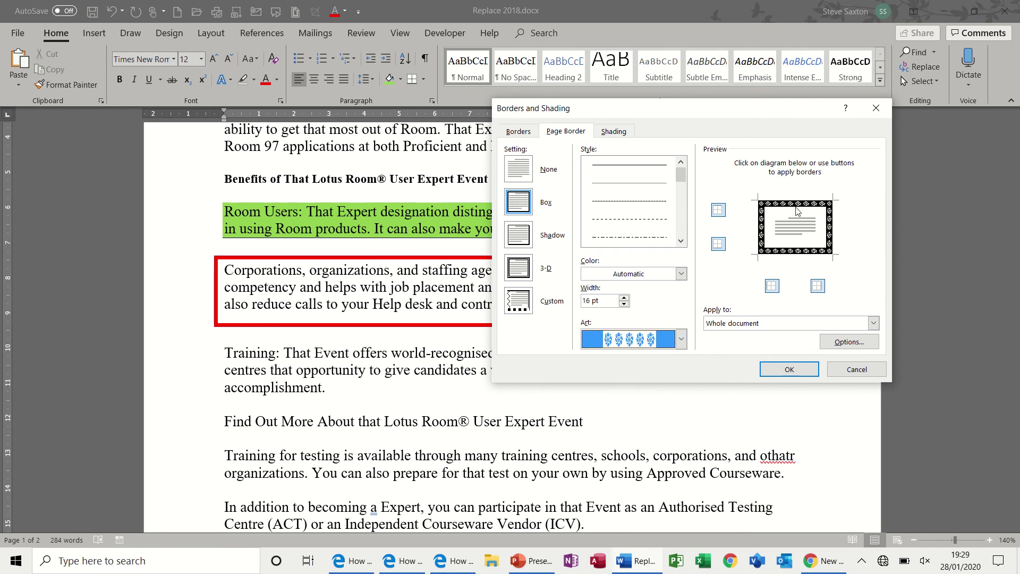
click(783, 372)
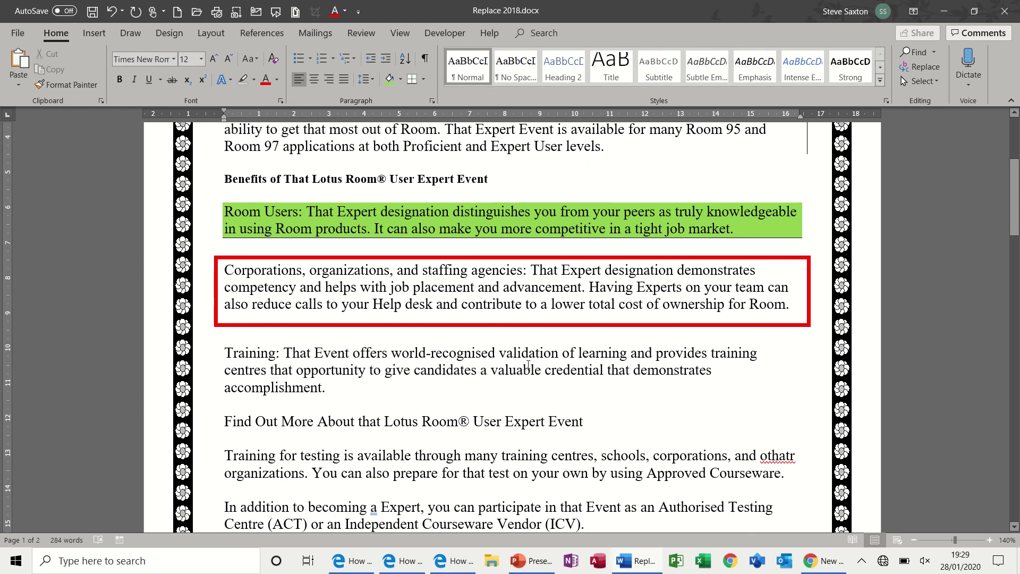
- Clear the paragraph borders and shading from all the text, and remove the art page border from the whole document
key(ctrl+a)
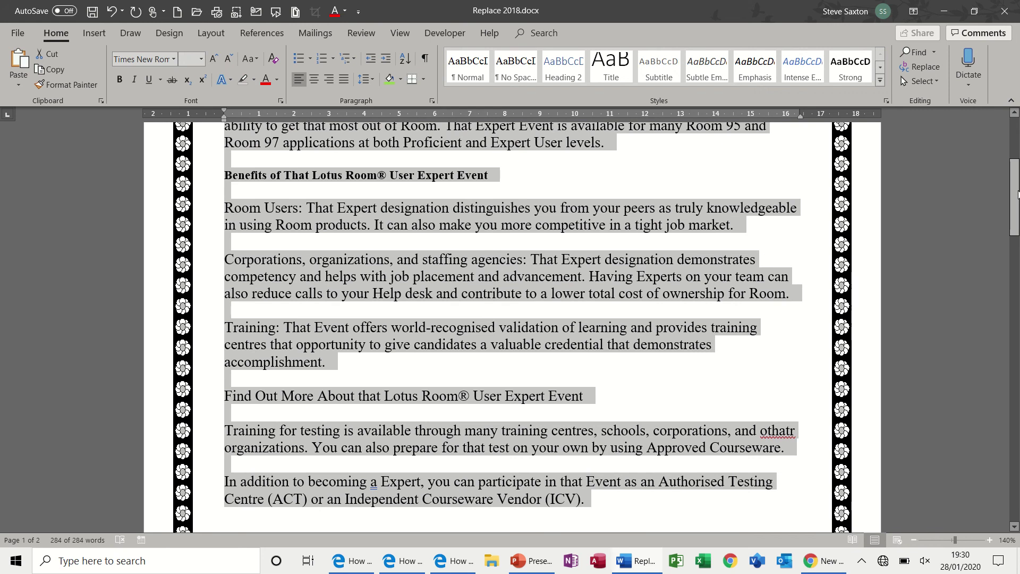
drag(1018, 194, 1018, 151)
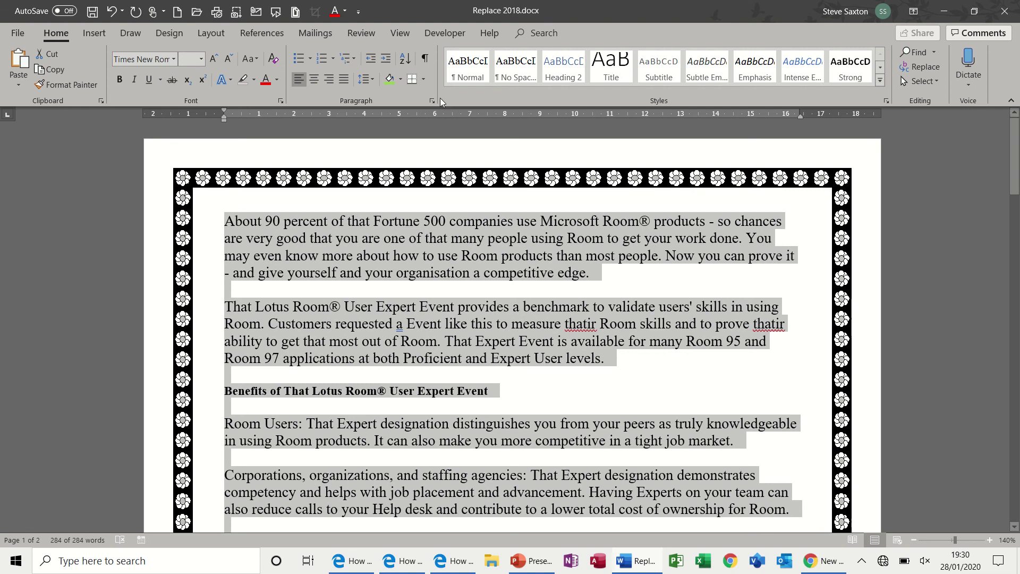
click(424, 79)
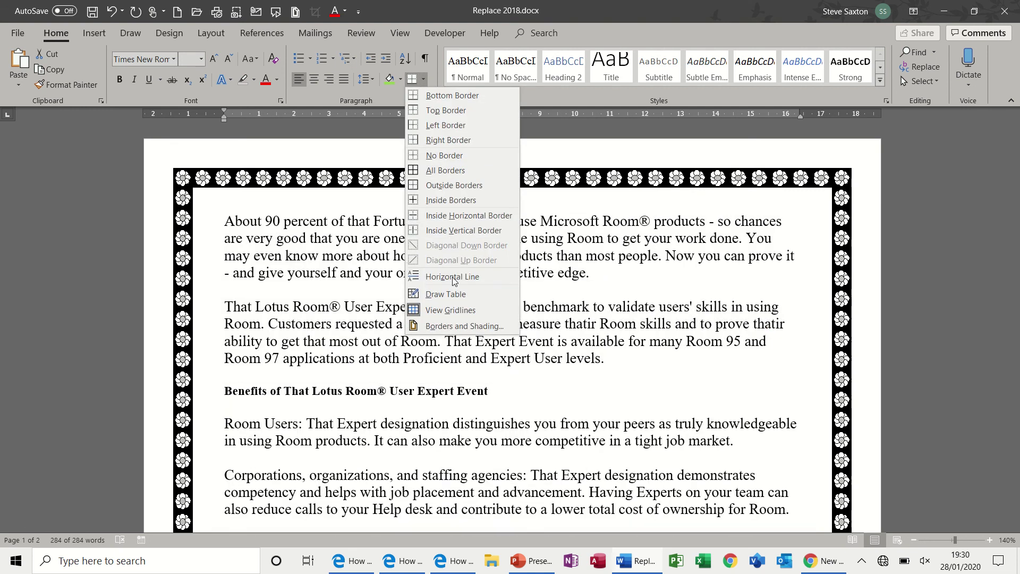
click(454, 326)
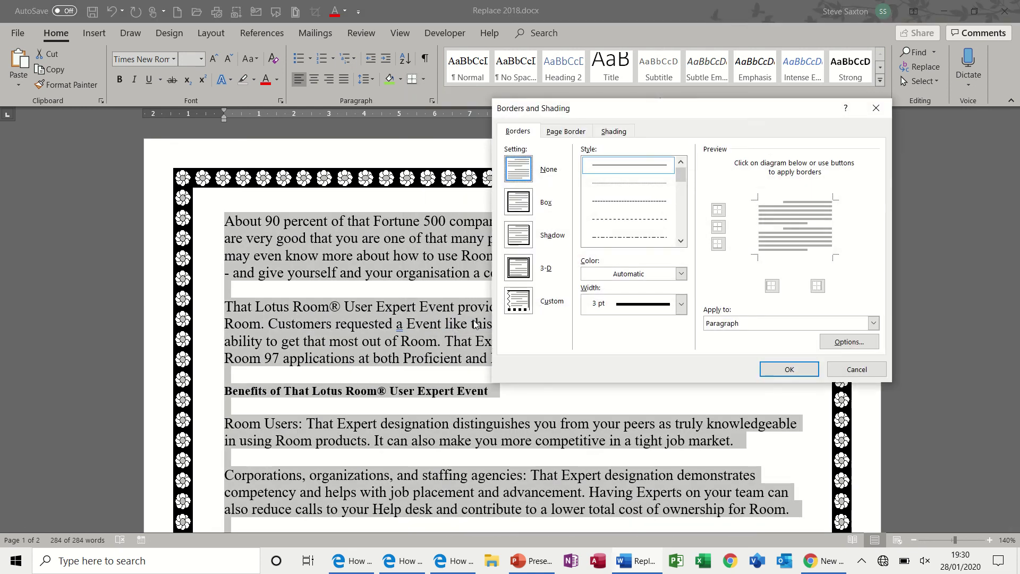
click(562, 129)
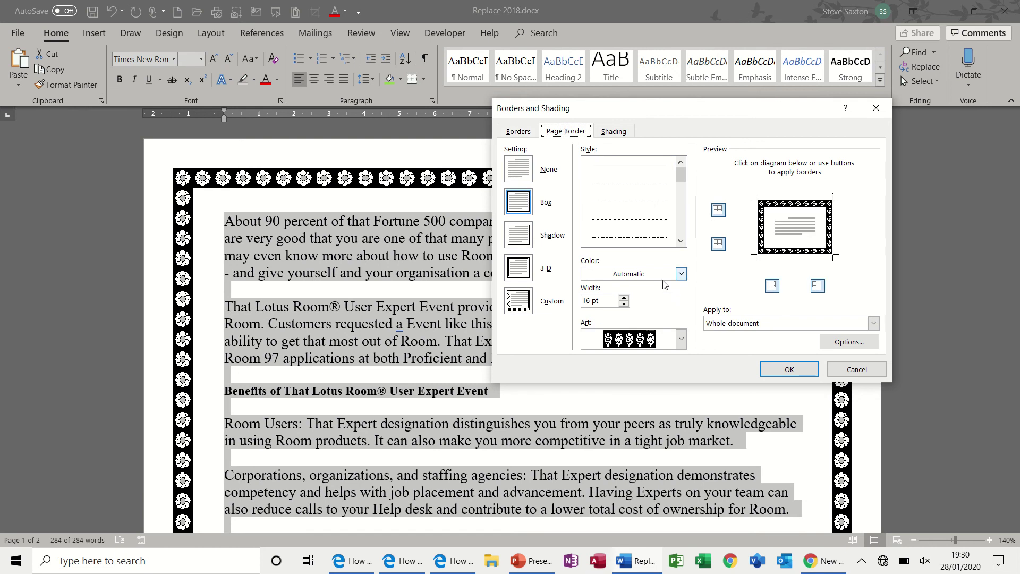
click(681, 339)
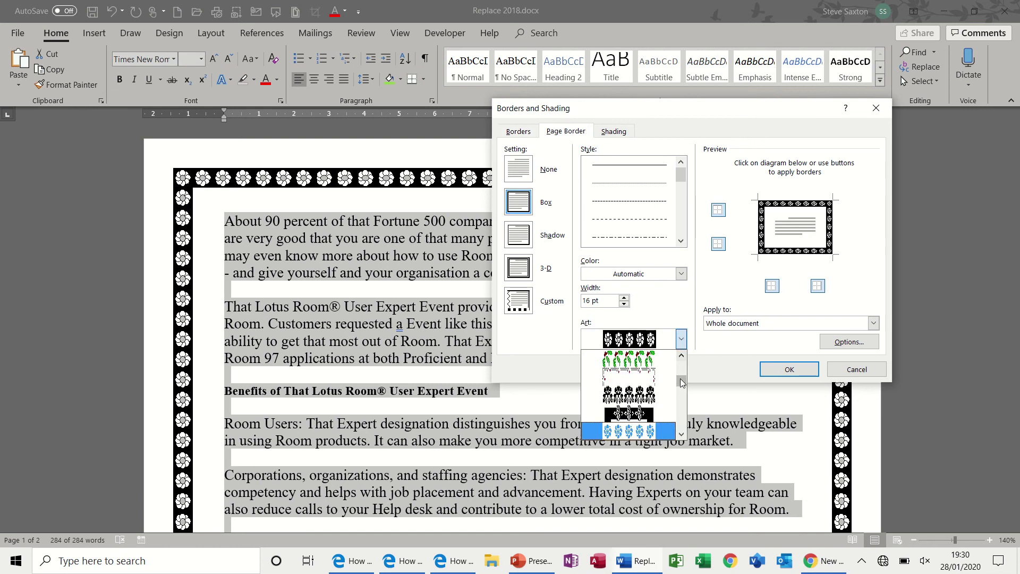
drag(682, 381, 681, 366)
click(629, 354)
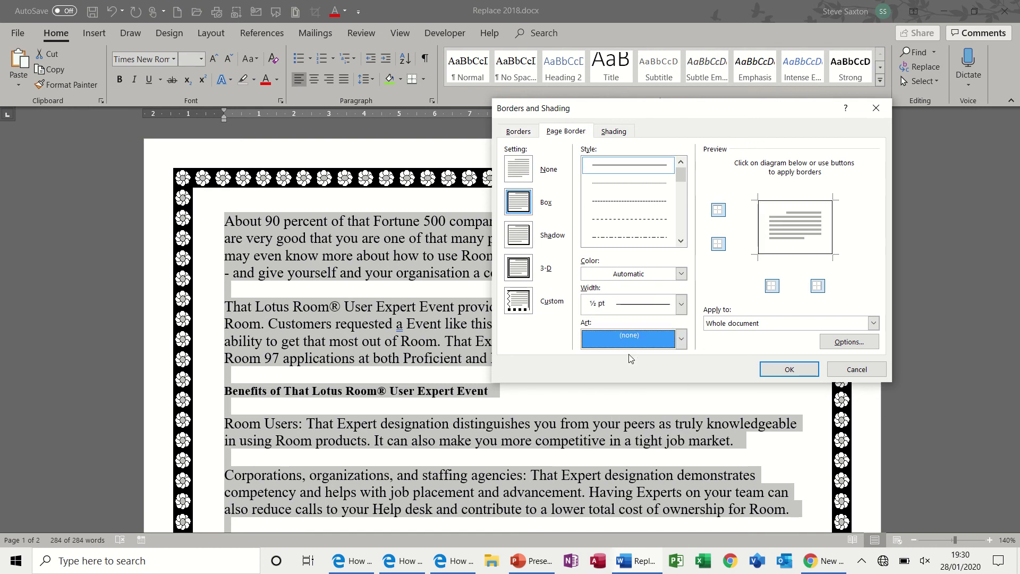
click(527, 169)
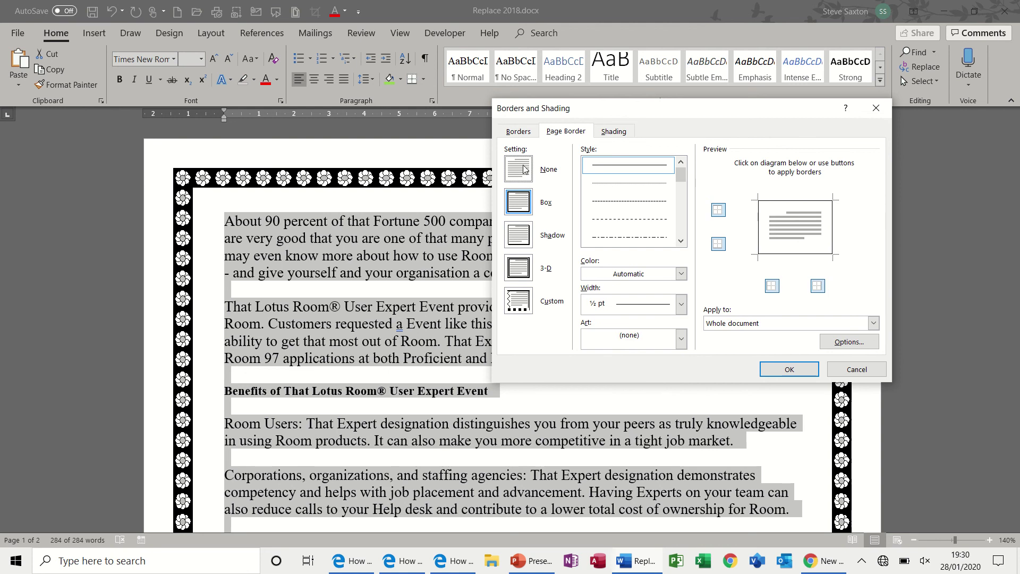
click(789, 369)
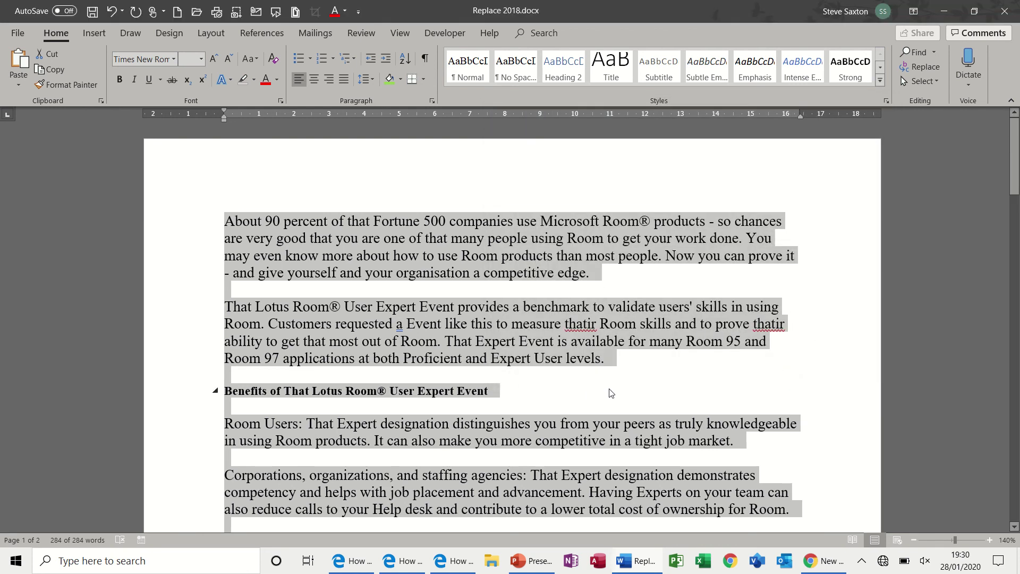
- Select all the document text, move its right indent to the 14 mark on the ruler, and justify it
click(414, 220)
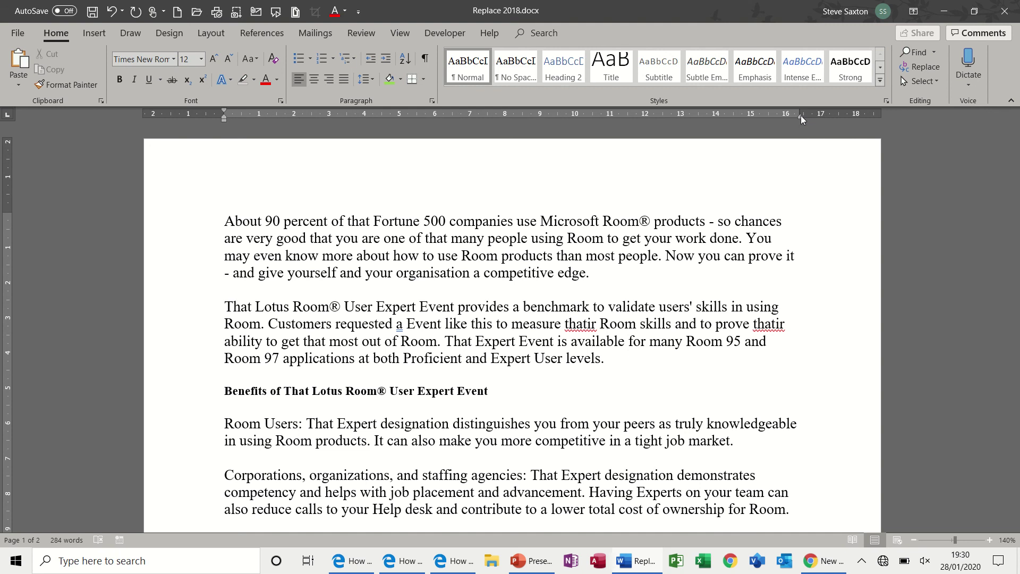
mouse_move(801, 115)
mouse_down()
mouse_move(716, 122)
mouse_move(799, 120)
mouse_up()
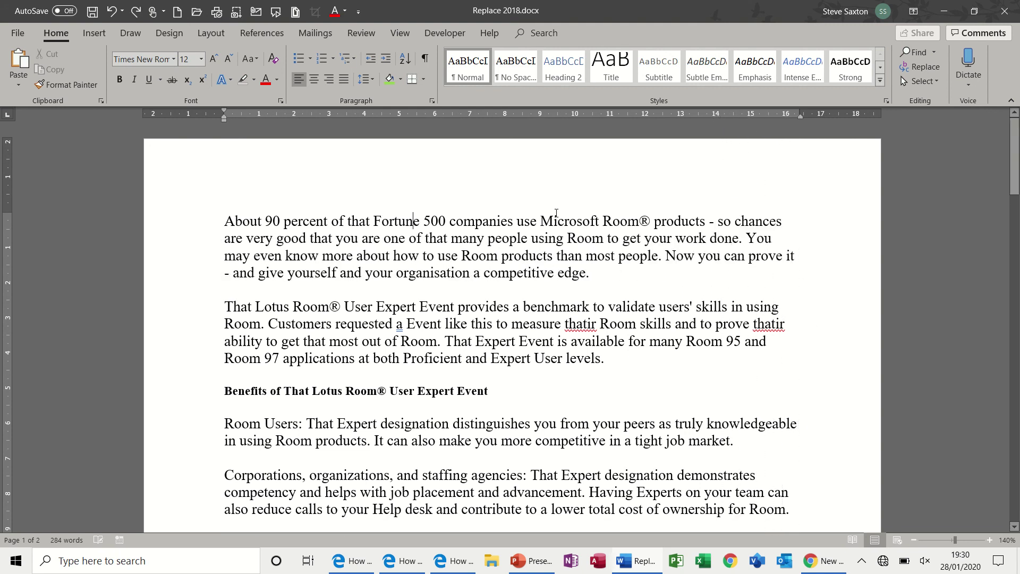
drag(191, 228, 288, 318)
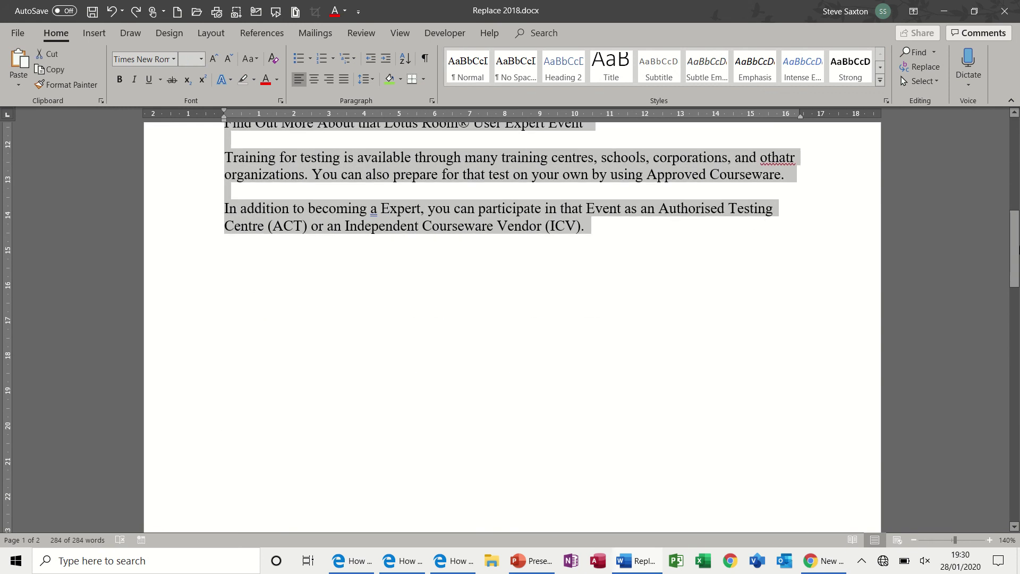
drag(1017, 262, 1017, 172)
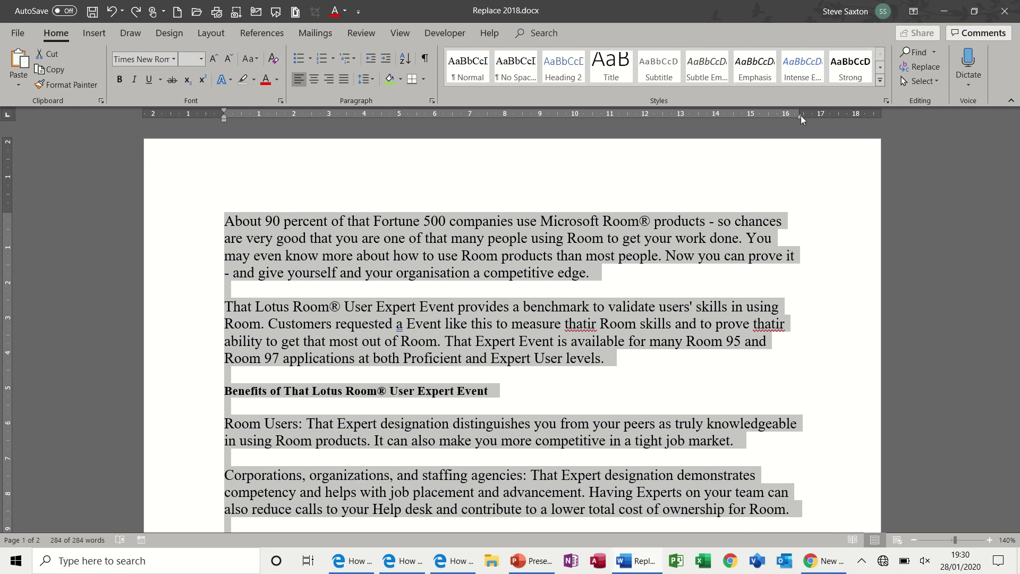
drag(801, 116, 721, 120)
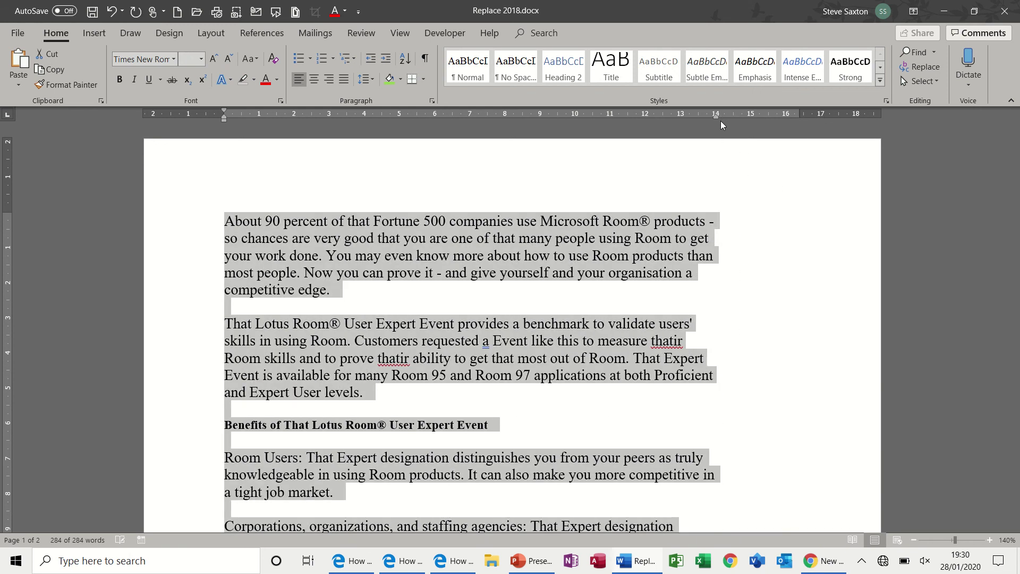
click(343, 78)
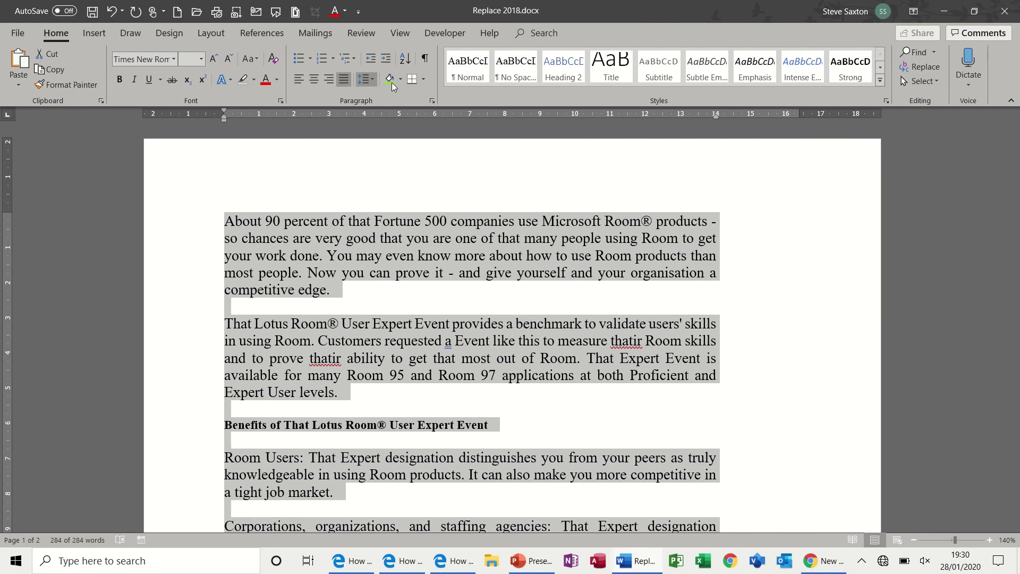
- Add a right border to all the selected text and turn its paragraphs into a numbered list
click(424, 79)
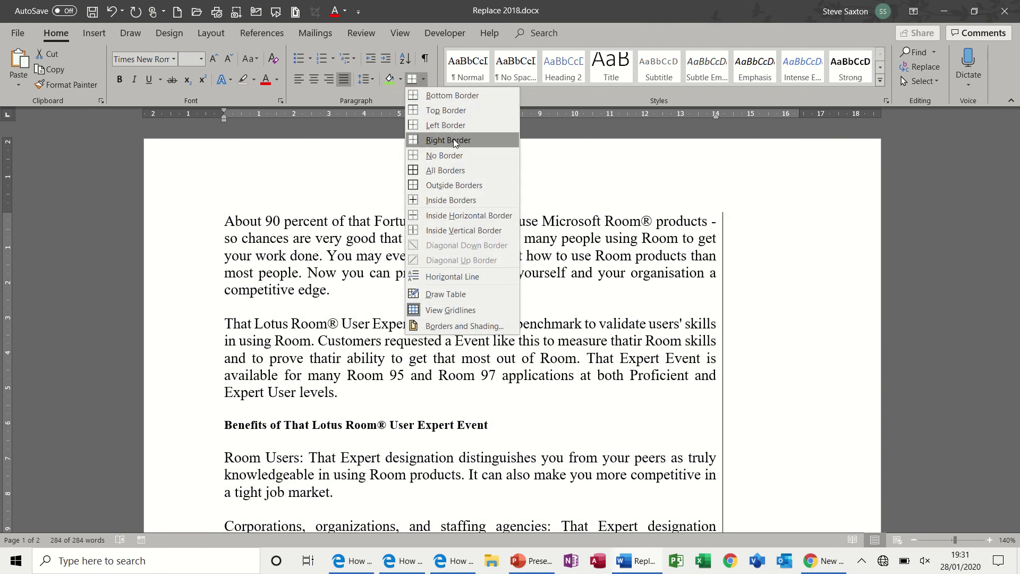
click(454, 138)
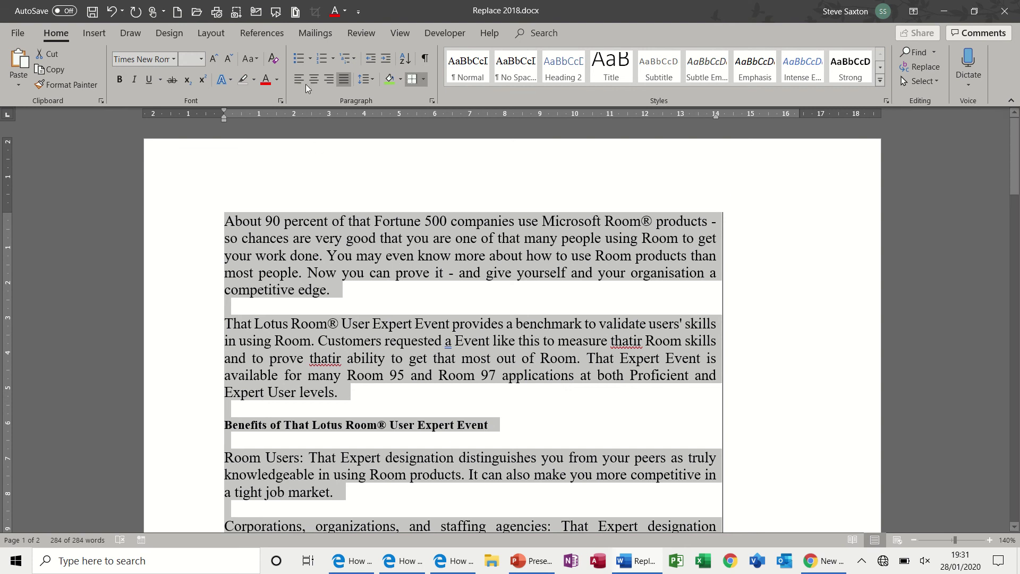
click(321, 58)
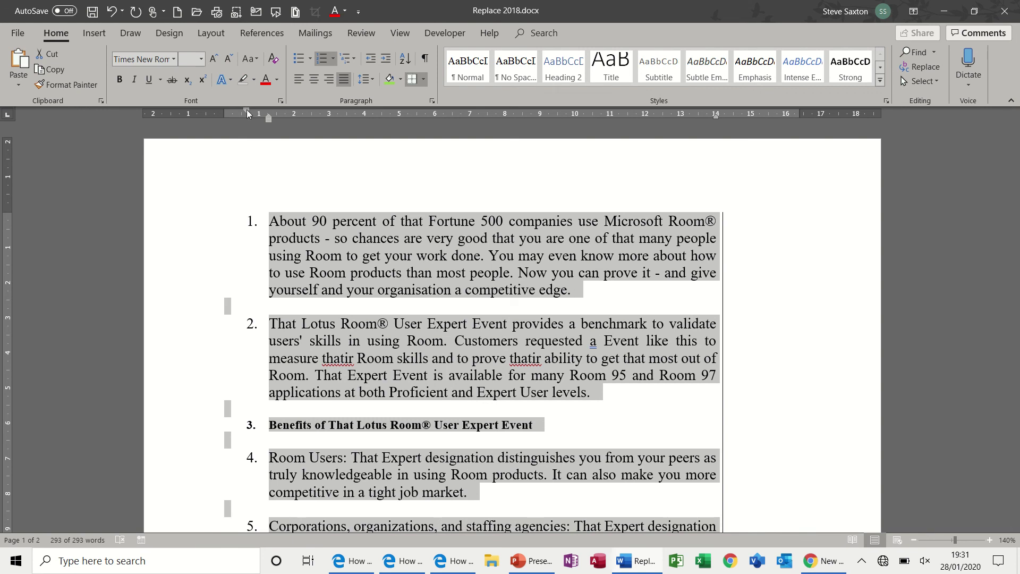
- Align the first-line indent of all selected paragraphs, including the blank ones, with the list numbers using the ruler
drag(247, 110, 267, 122)
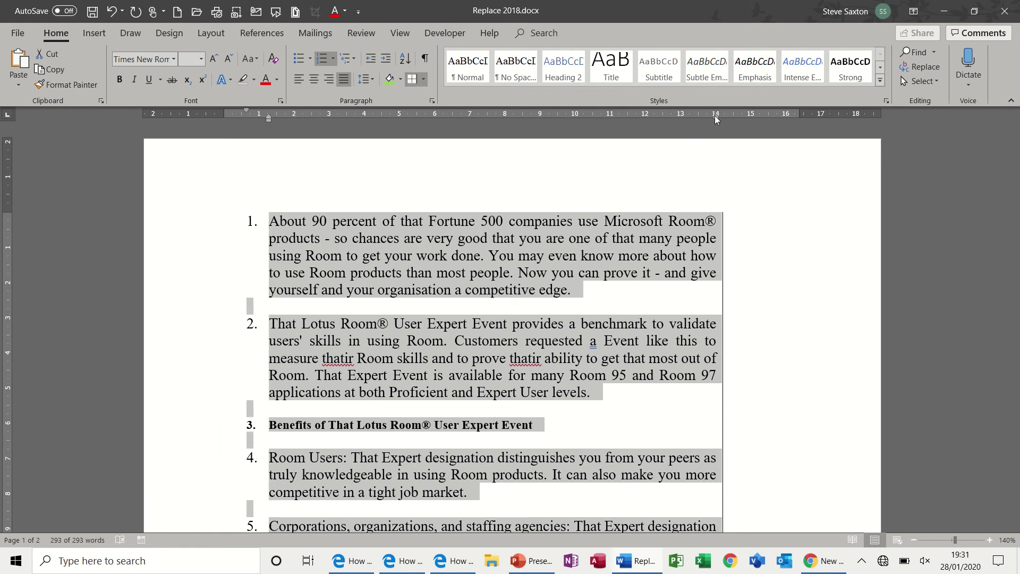
drag(715, 116, 715, 116)
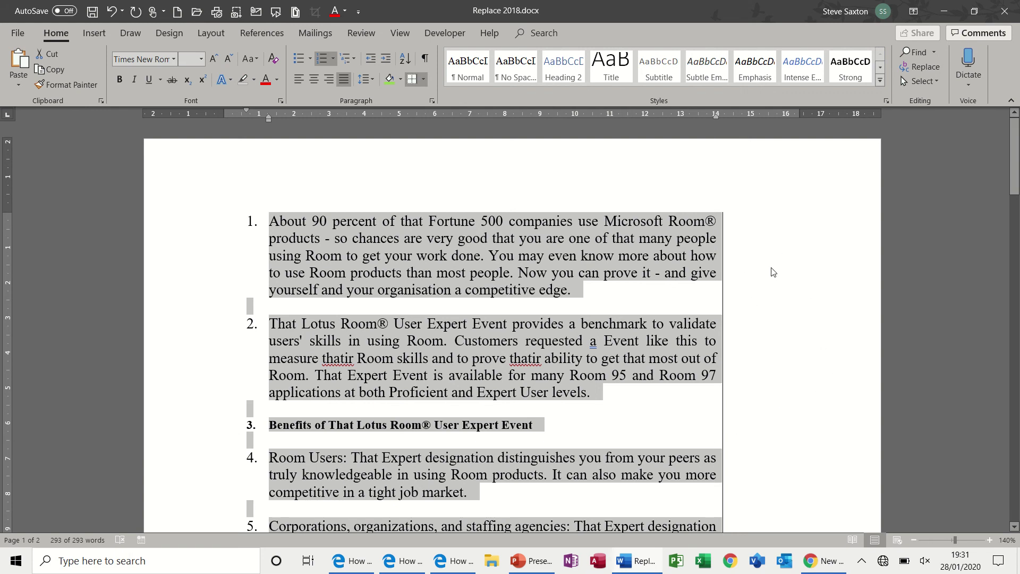
click(817, 261)
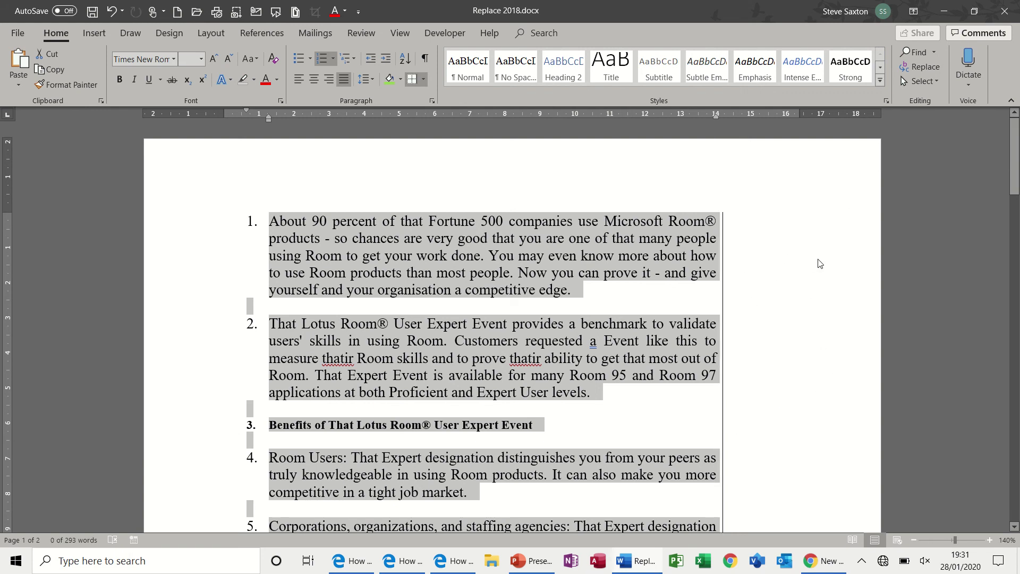